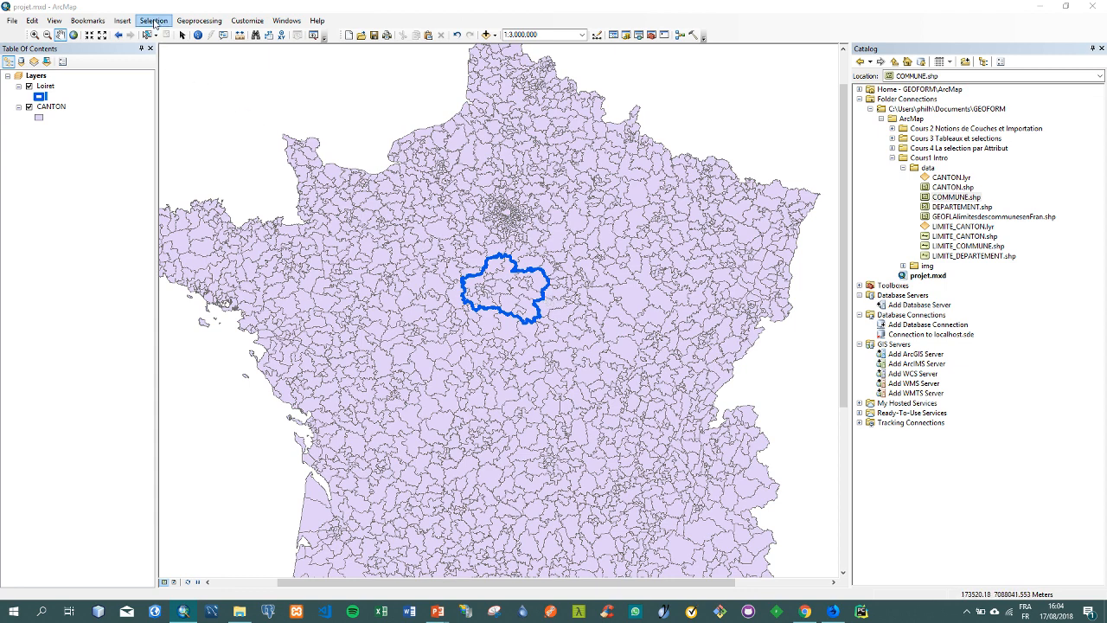
# Set up a Select By Location query that selects features from the CANTON layer, with Loiret as the source layer
pyautogui.click(154, 21)
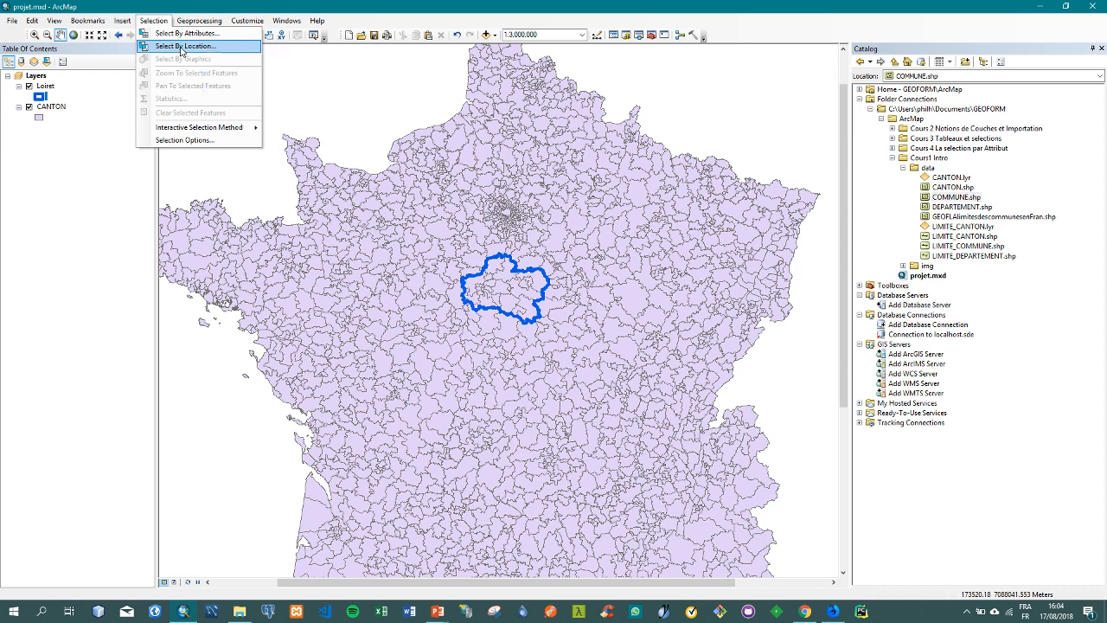
pyautogui.click(180, 49)
pyautogui.moveTo(711, 113); pyautogui.dragTo(324, 125)
pyautogui.click(276, 177)
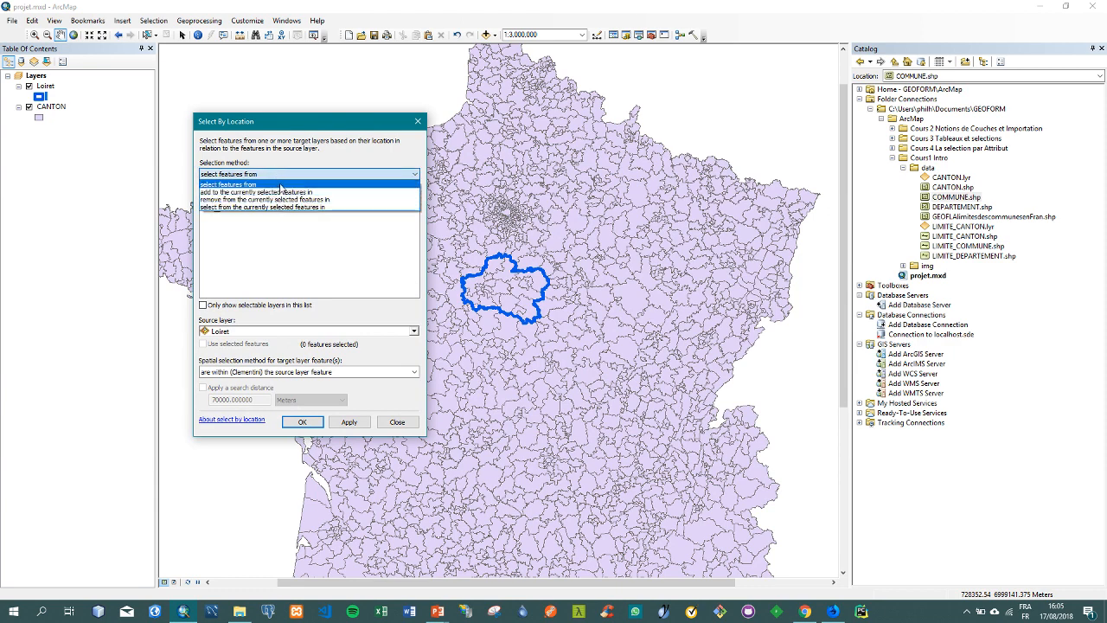
pyautogui.click(279, 185)
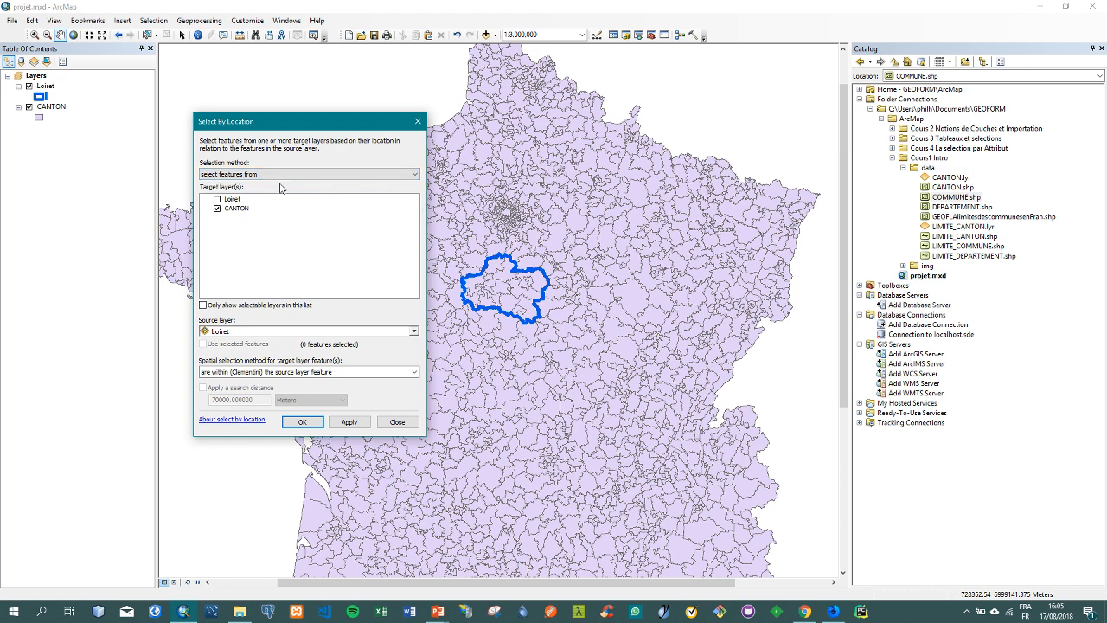
pyautogui.click(228, 192)
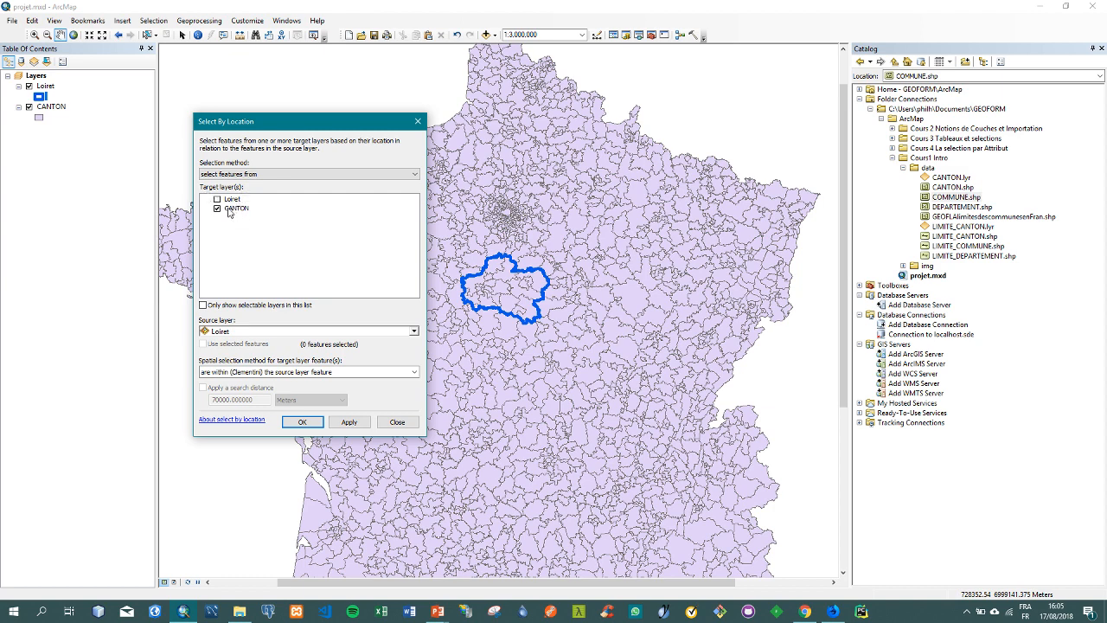
pyautogui.click(230, 210)
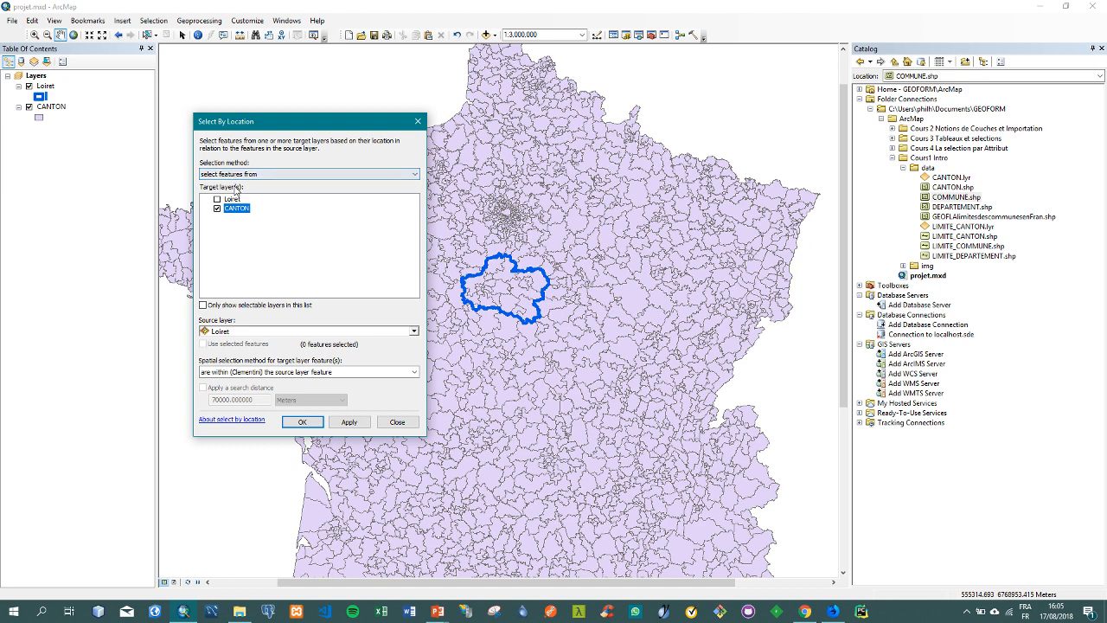
# Apply the location selection to the cantons that intersect the Loiret source layer feature
pyautogui.click(282, 371)
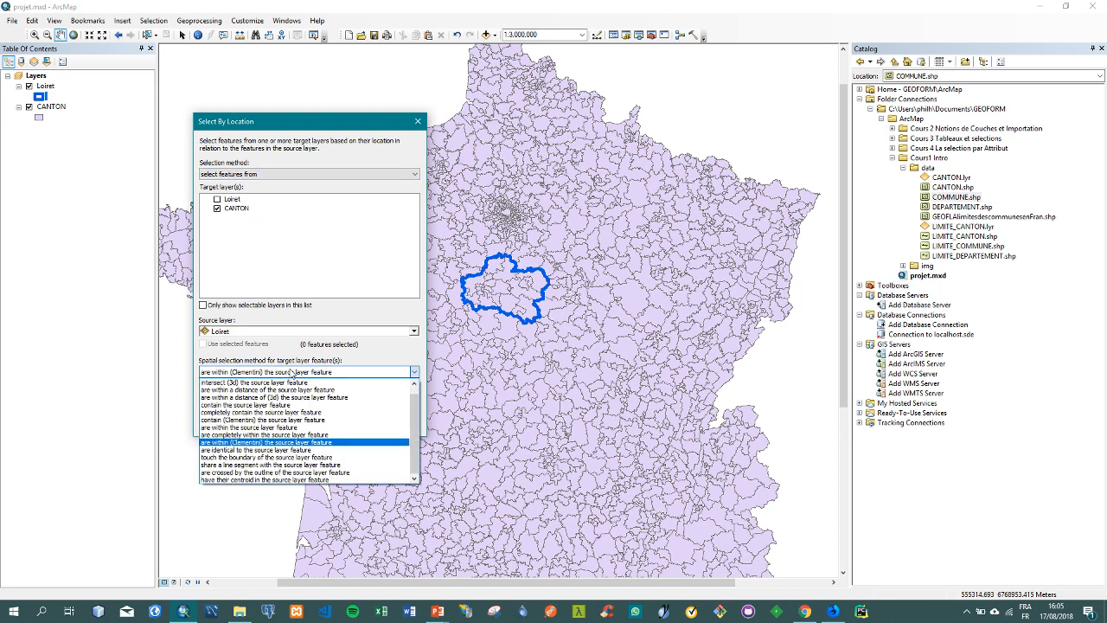
pyautogui.click(259, 382)
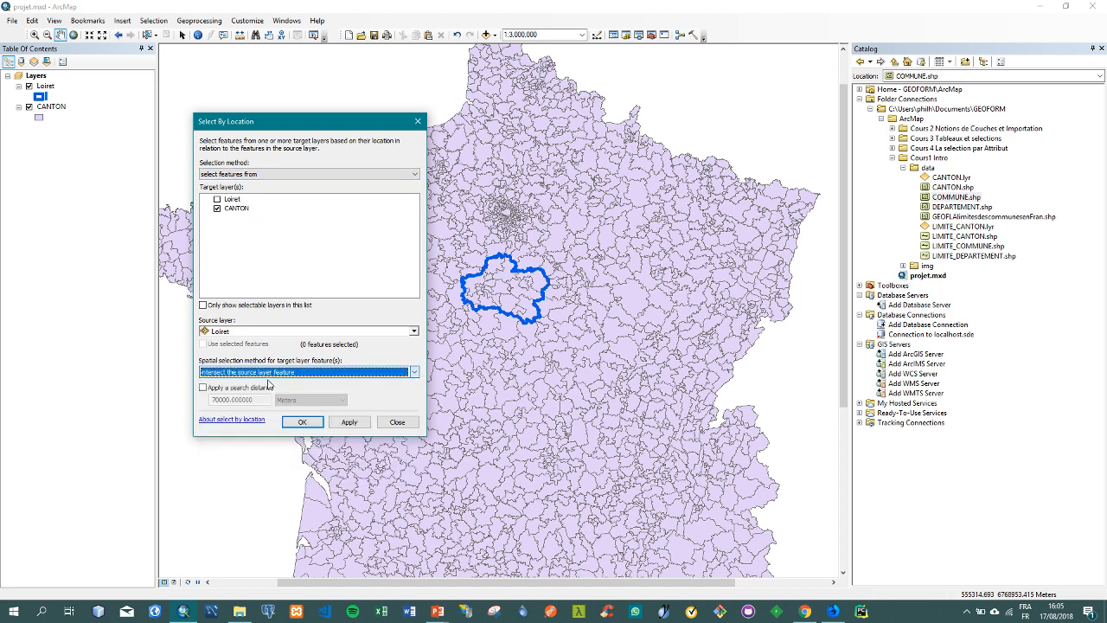
pyautogui.click(343, 371)
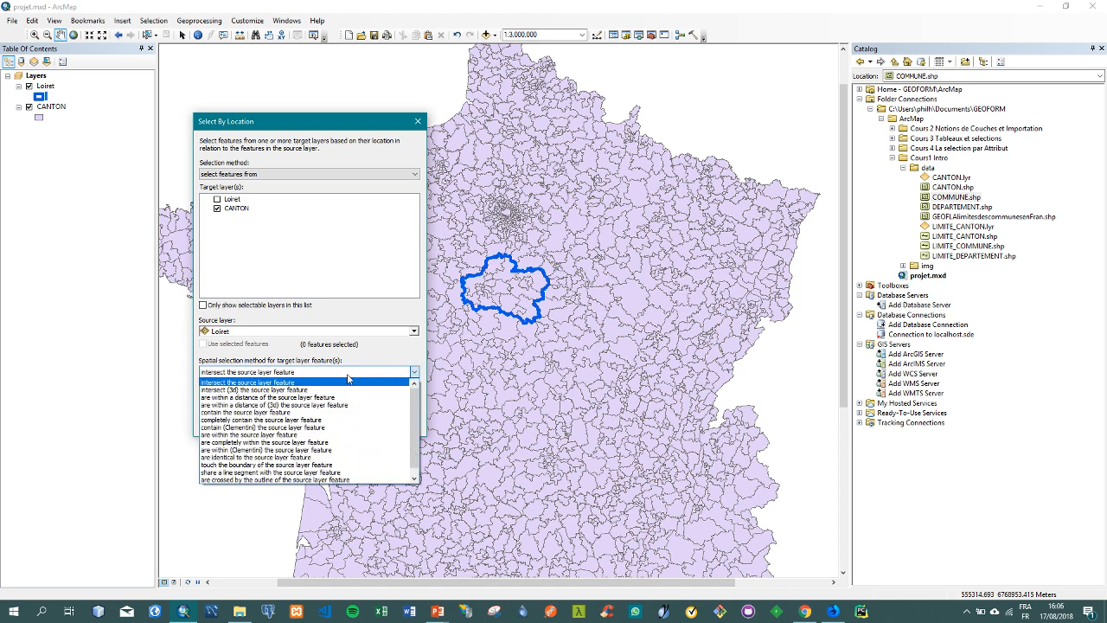
pyautogui.click(305, 384)
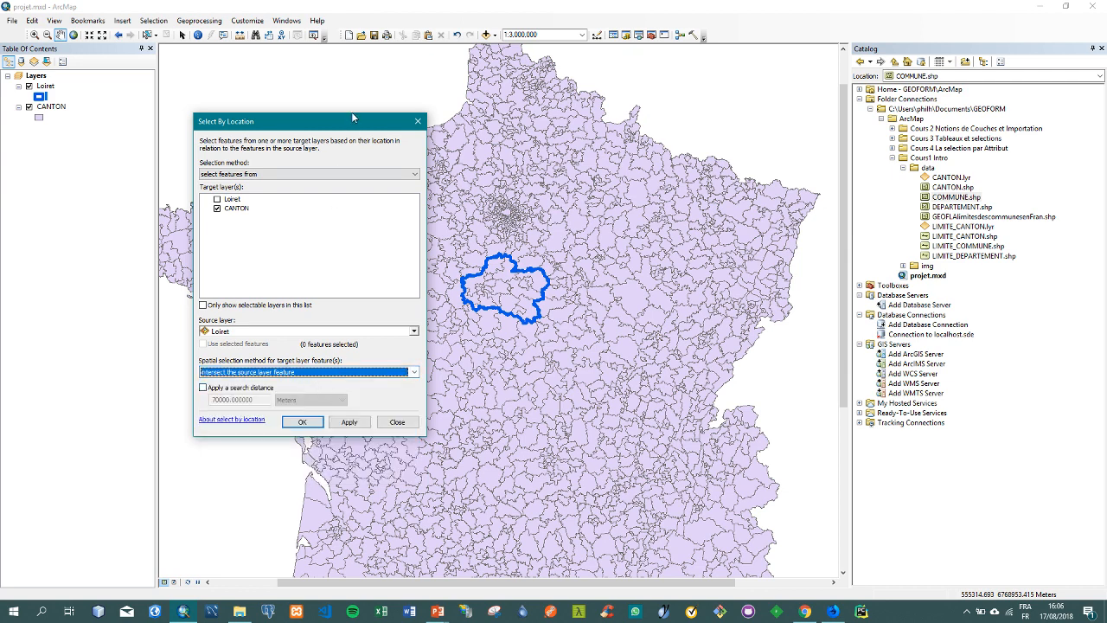
pyautogui.moveTo(354, 127); pyautogui.dragTo(293, 123)
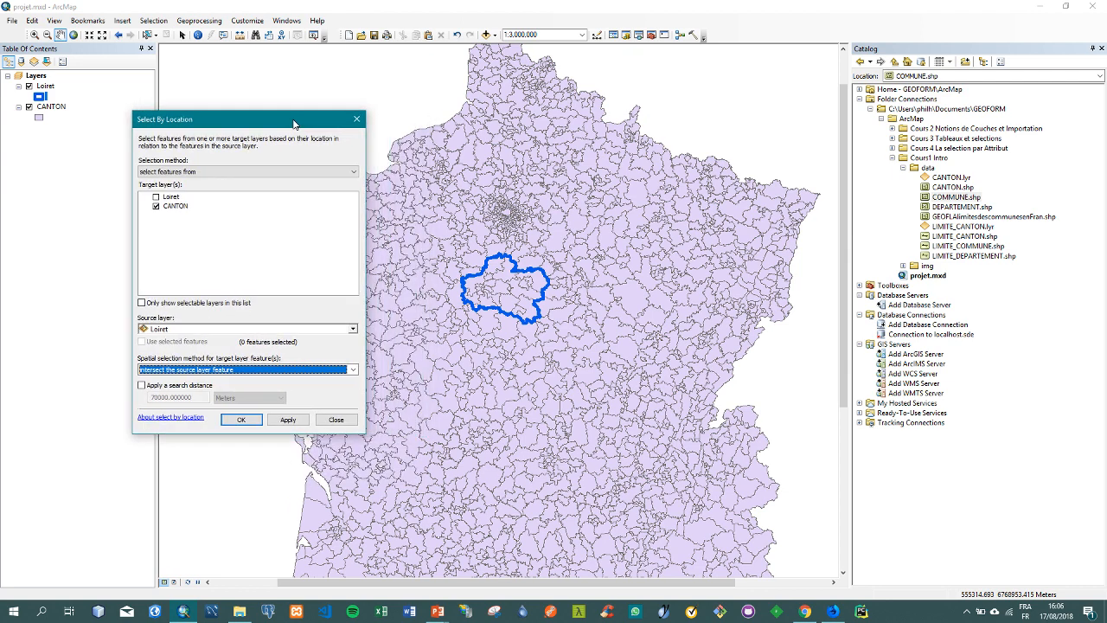
pyautogui.click(295, 419)
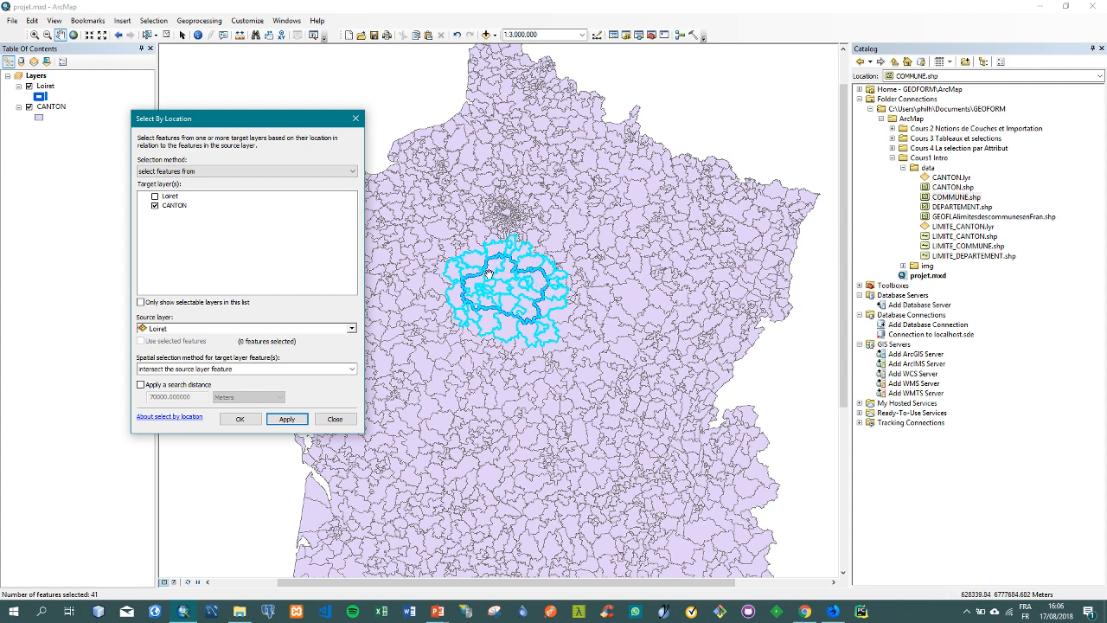
# Change the spatial selection method to cantons that have their centroid in the Loiret feature and apply it
pyautogui.click(332, 369)
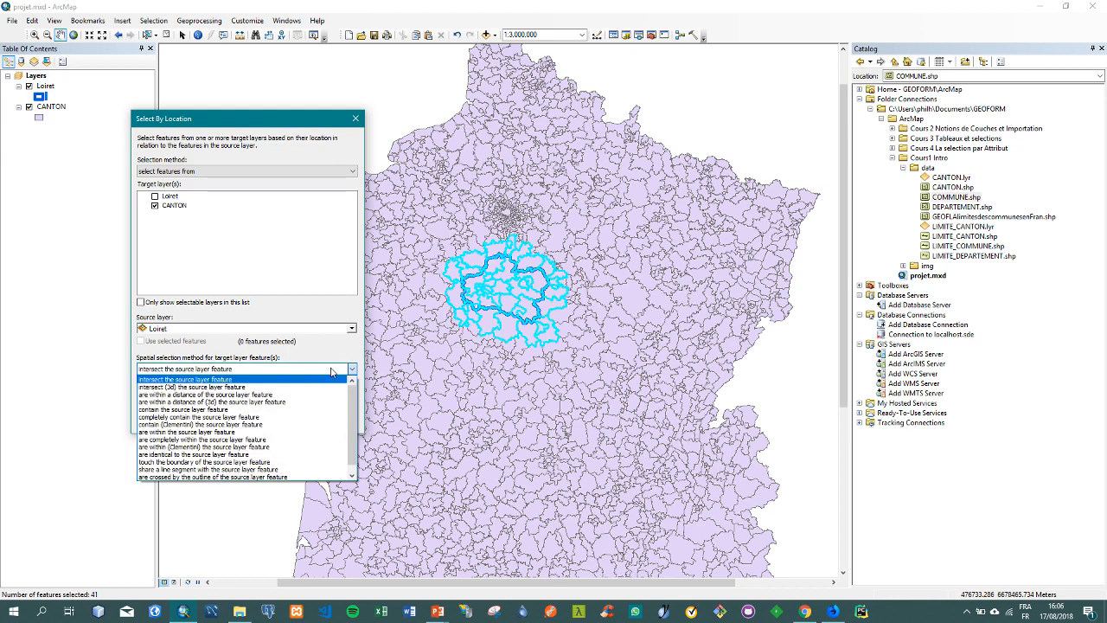
pyautogui.scroll(-1, 207, 432)
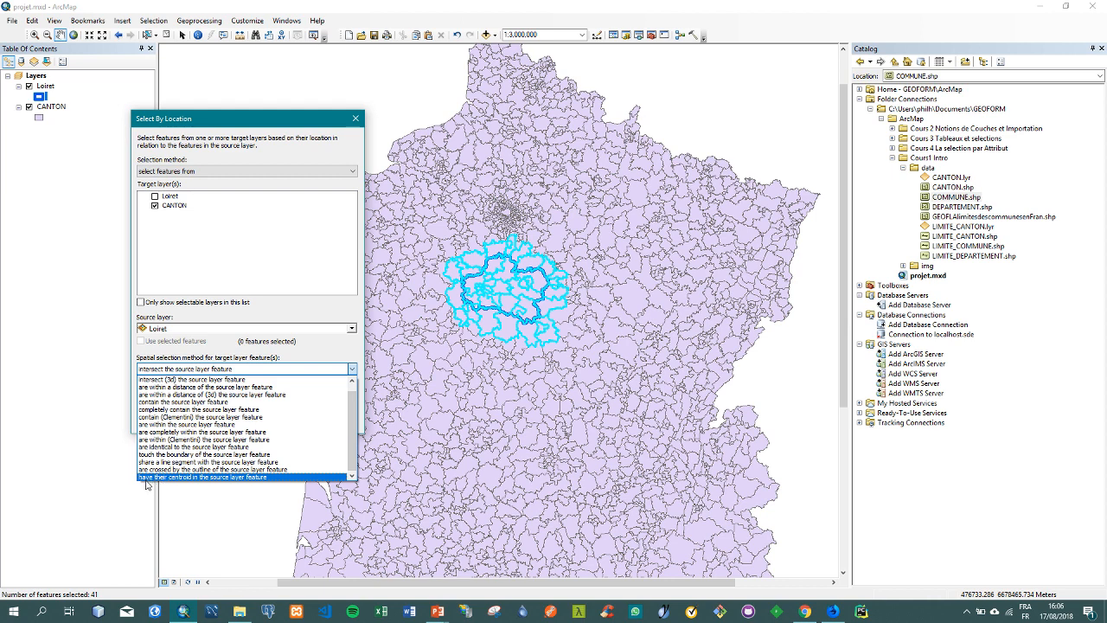
pyautogui.click(264, 477)
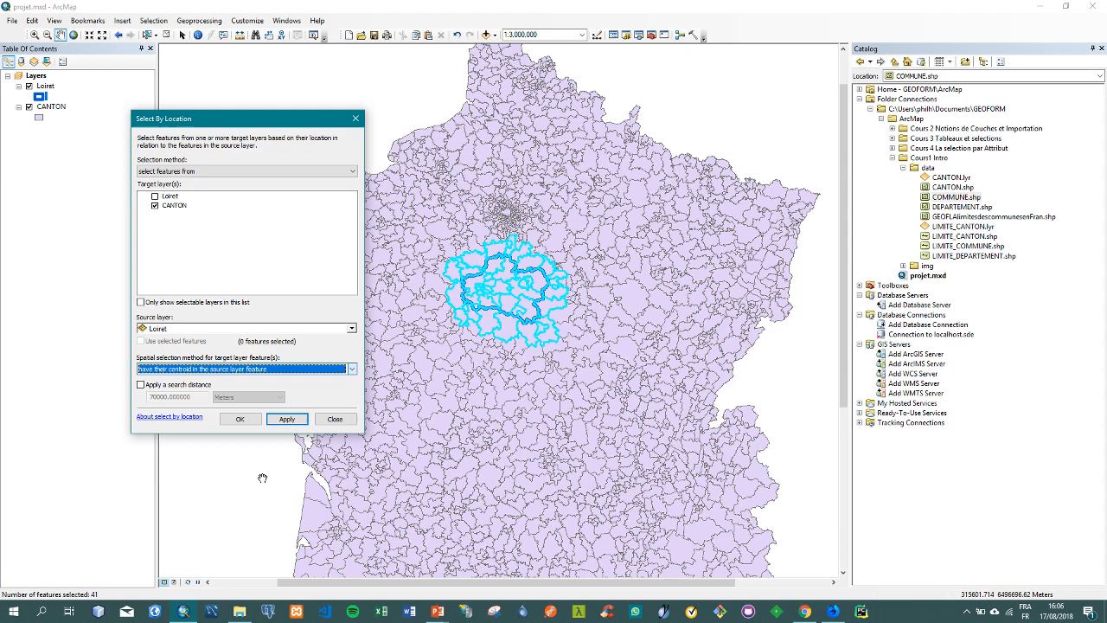
pyautogui.click(301, 422)
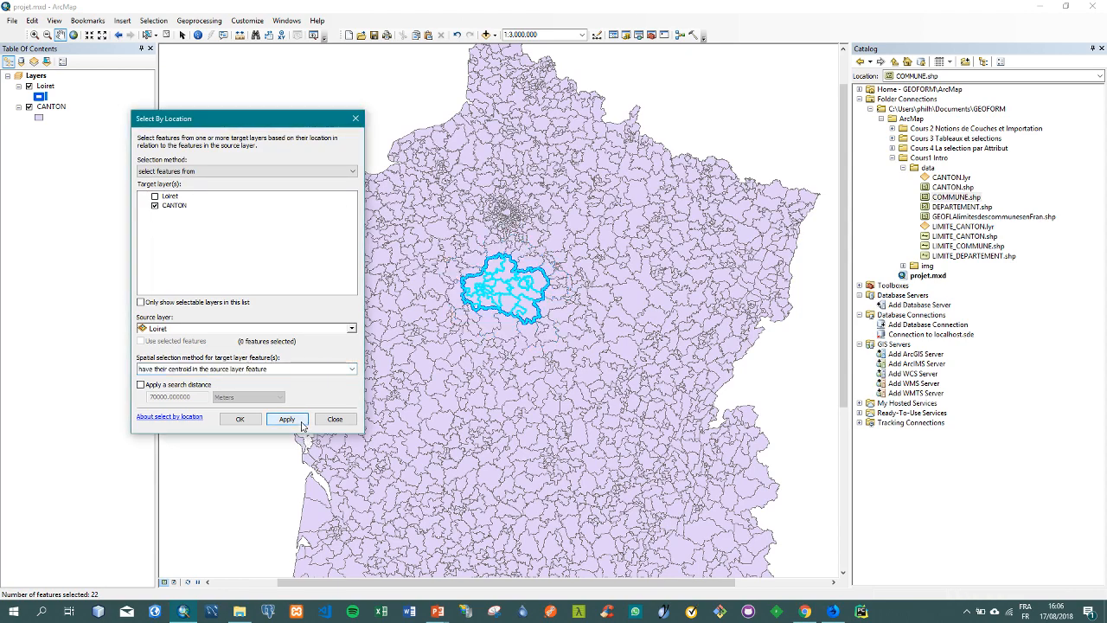
pyautogui.scroll(2, 516, 291)
pyautogui.scroll(-3, 516, 291)
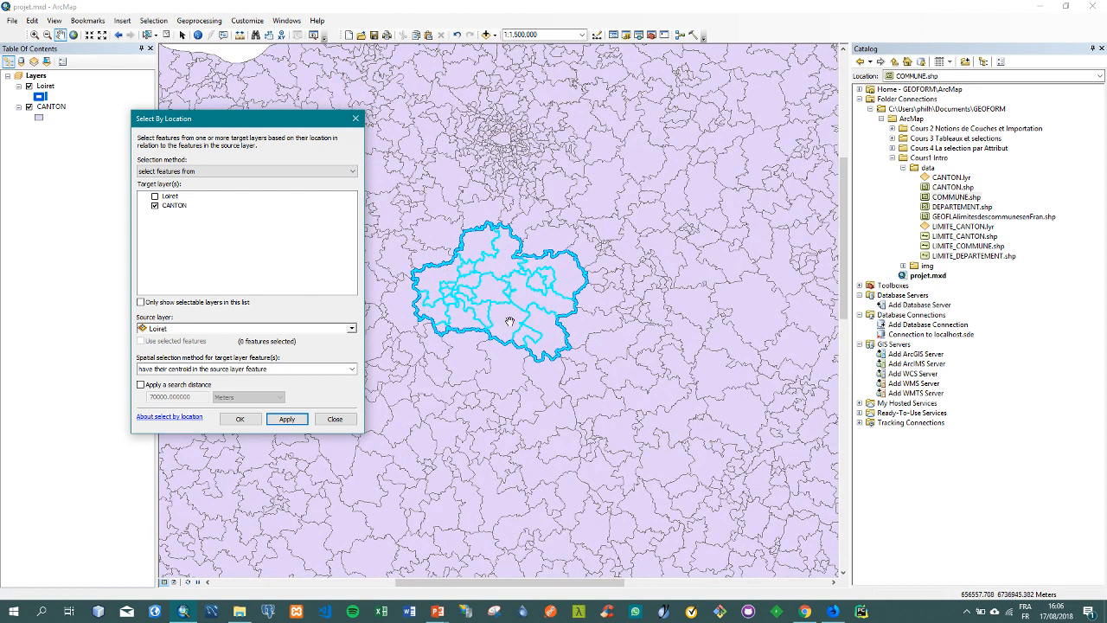
# Apply the selection with the method "are within the source layer feature" for the cantons
pyautogui.click(351, 368)
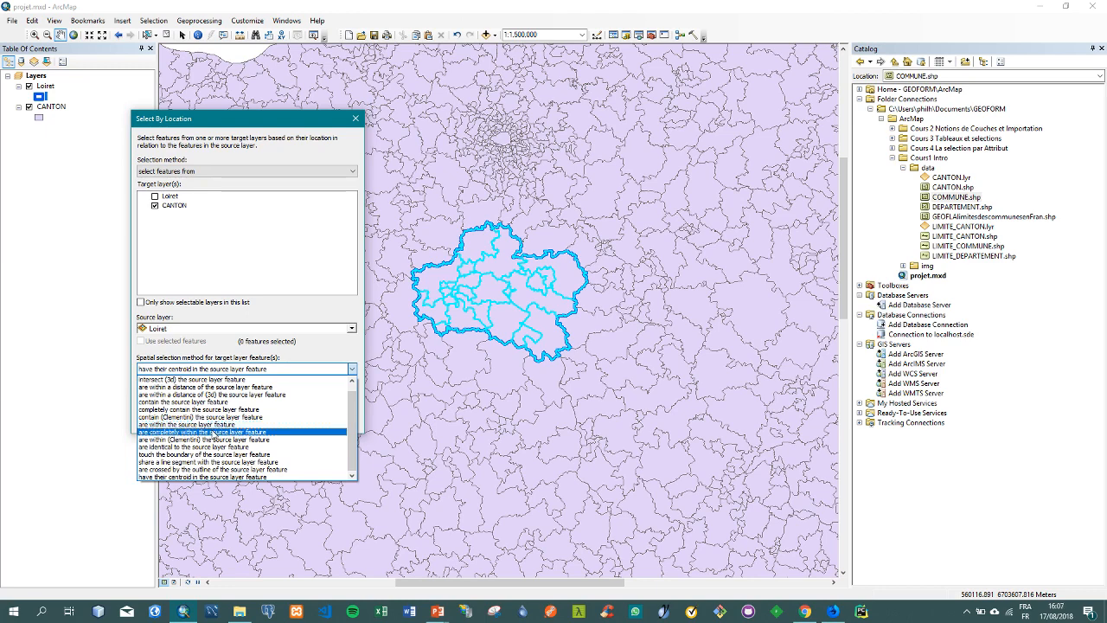
pyautogui.click(186, 424)
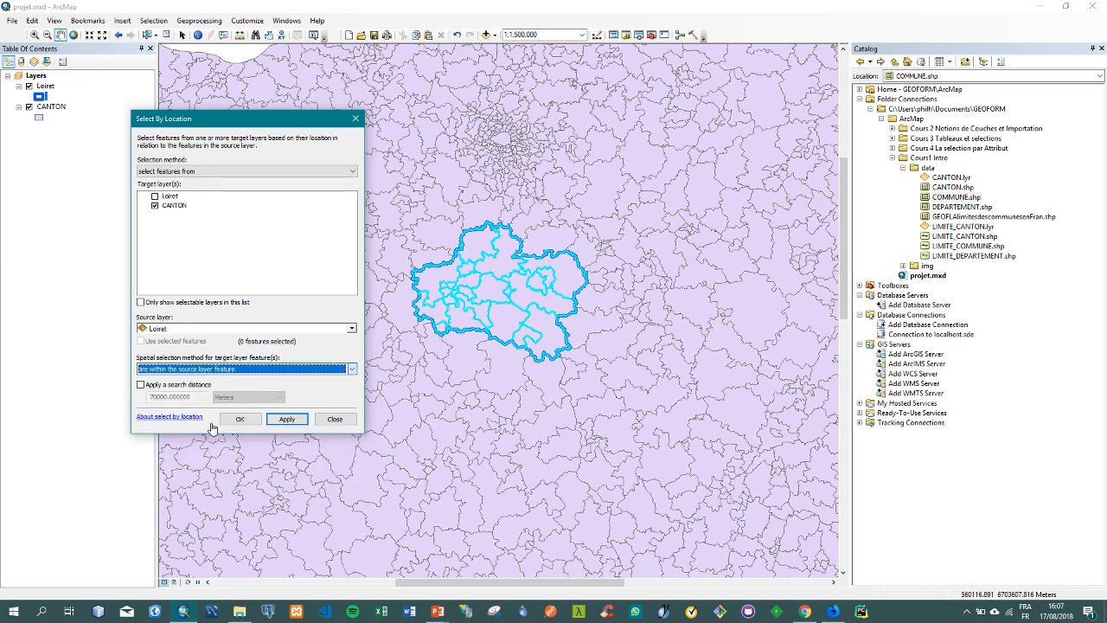
pyautogui.click(287, 420)
# Select only the cantons that are completely within the Loiret feature and inspect the selection on the map
pyautogui.click(264, 369)
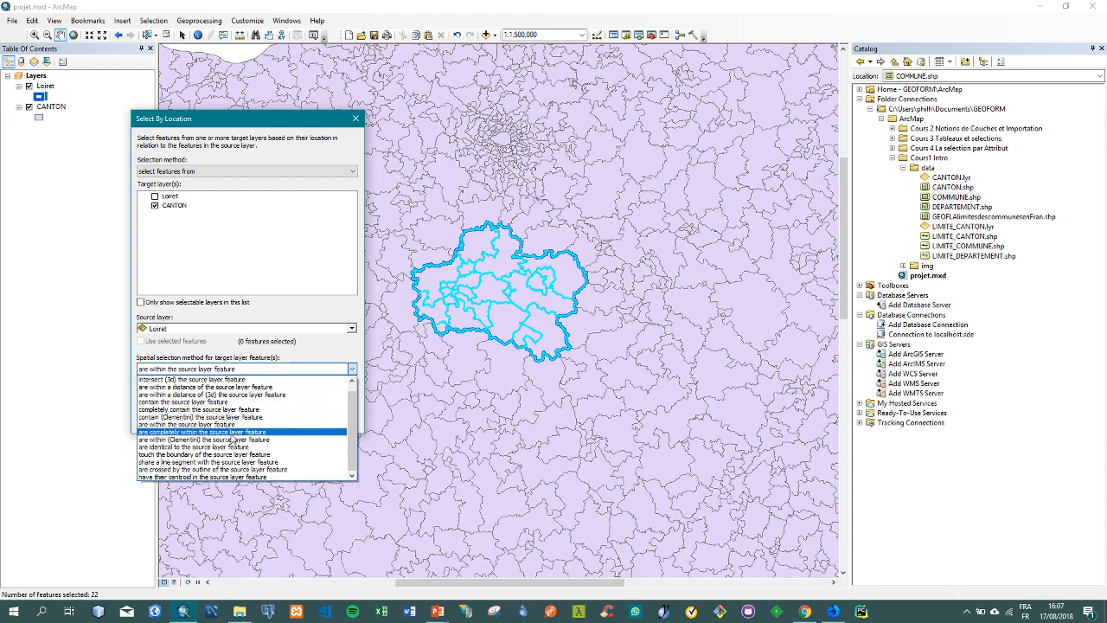
pyautogui.click(230, 433)
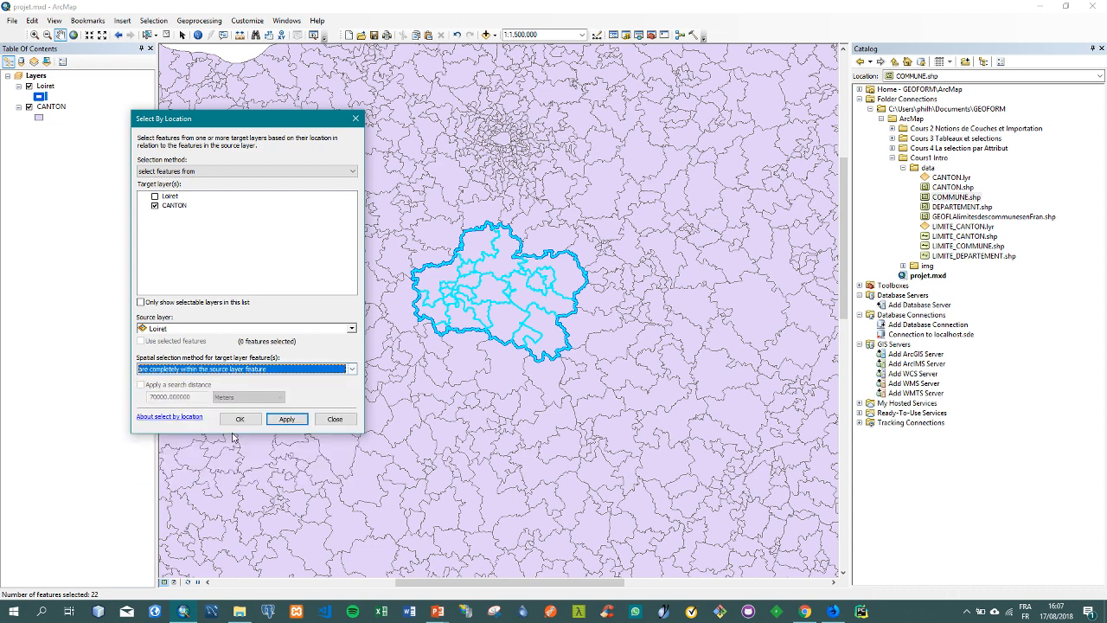
pyautogui.click(290, 420)
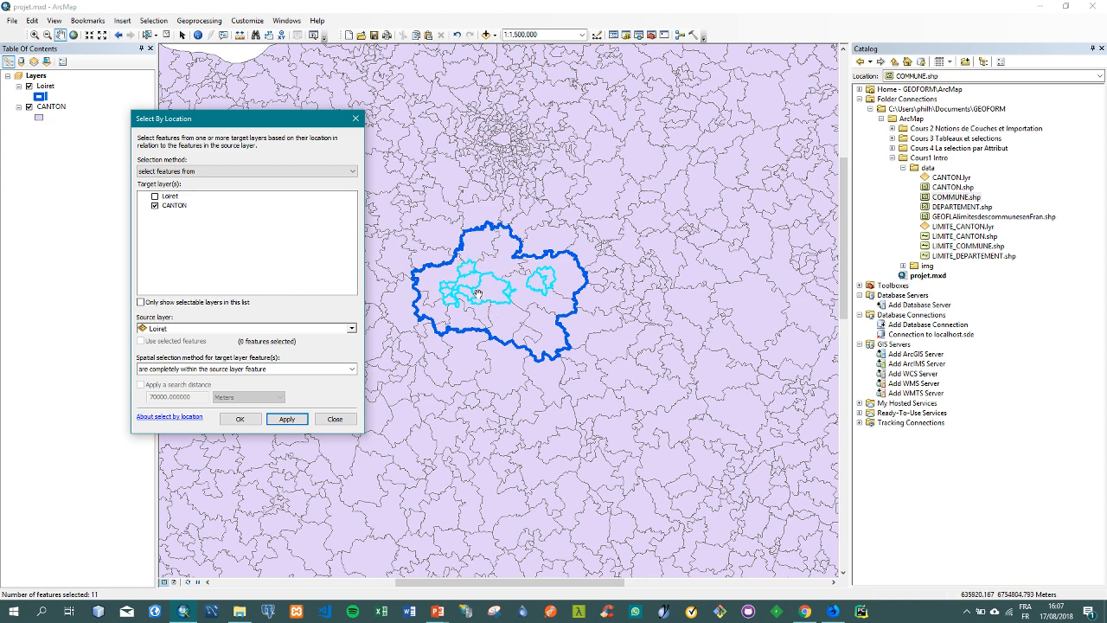
pyautogui.scroll(1, 448, 256)
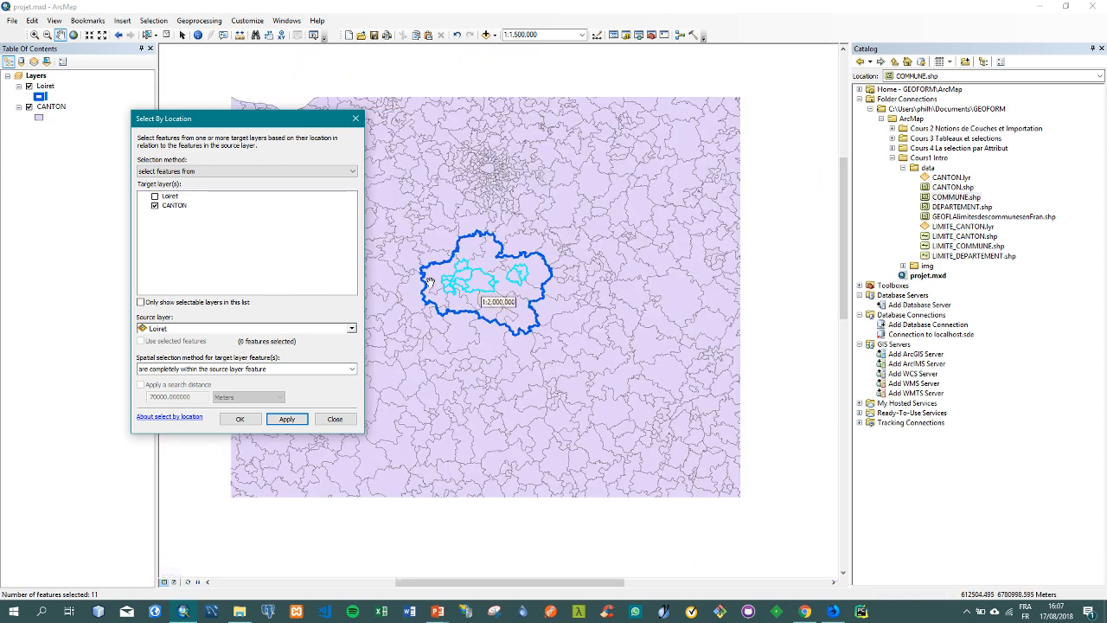
pyautogui.scroll(-3, 430, 281)
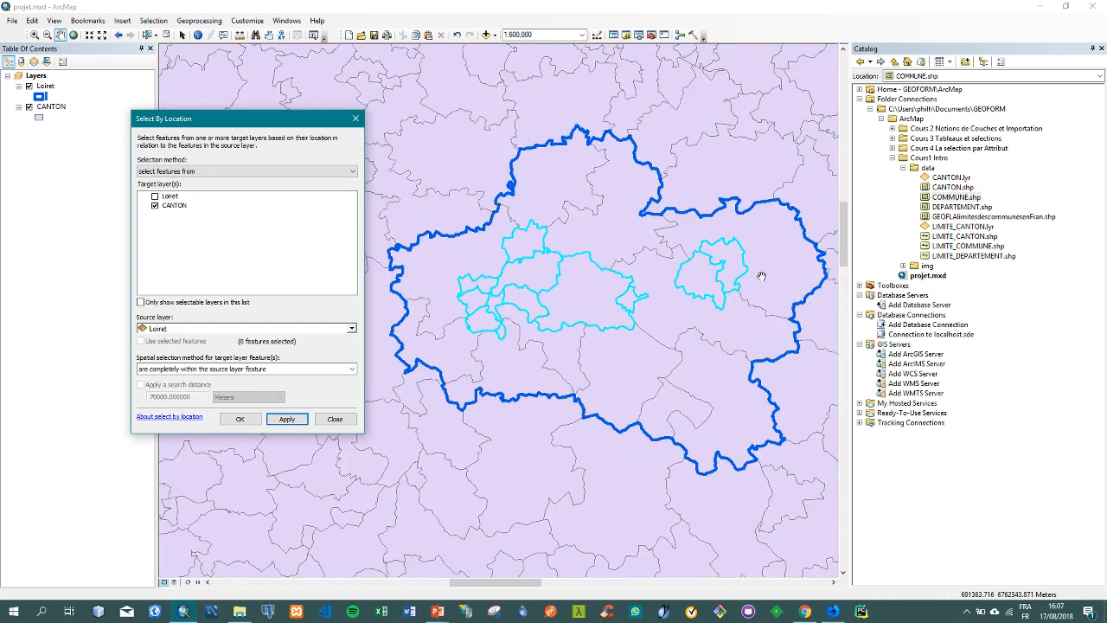
# Reselect the cantons using the method "have their centroid in the source layer feature"
pyautogui.click(307, 372)
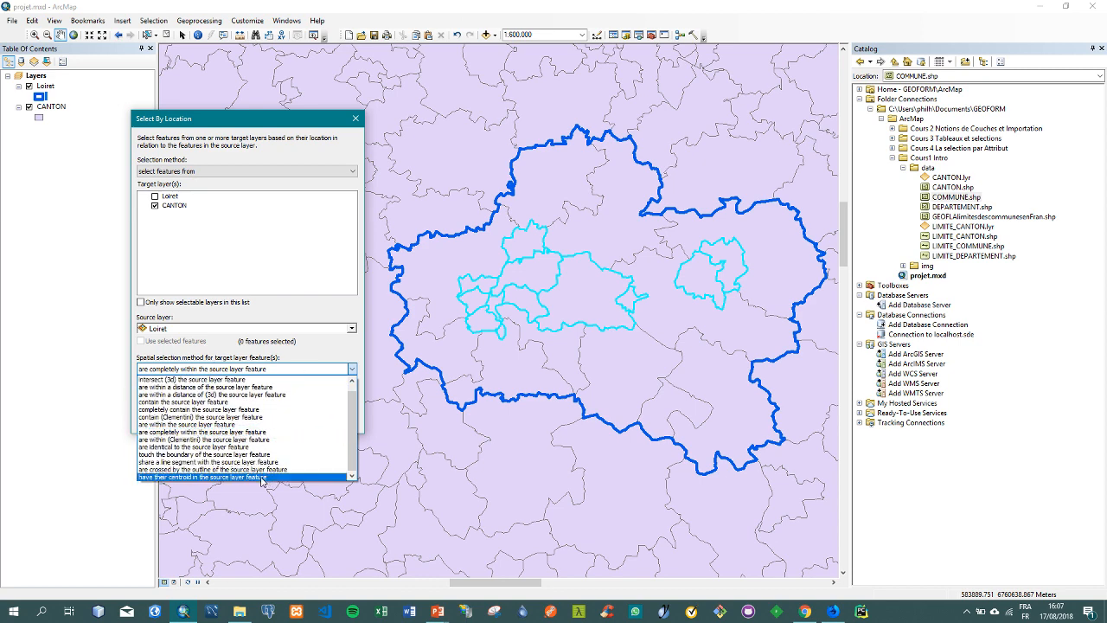
pyautogui.click(261, 477)
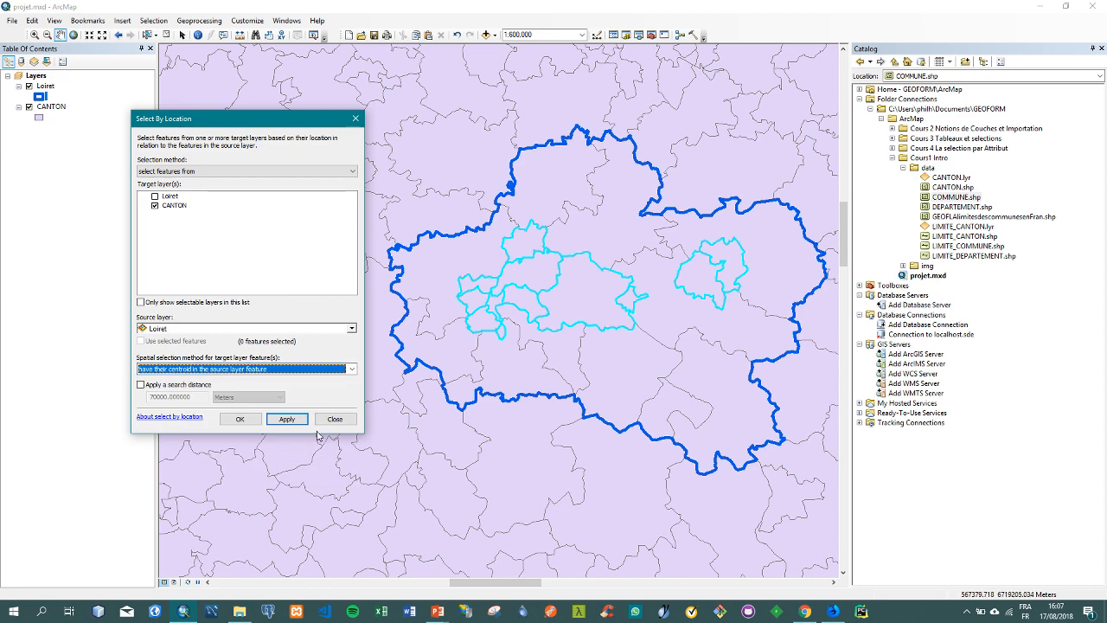
pyautogui.click(301, 420)
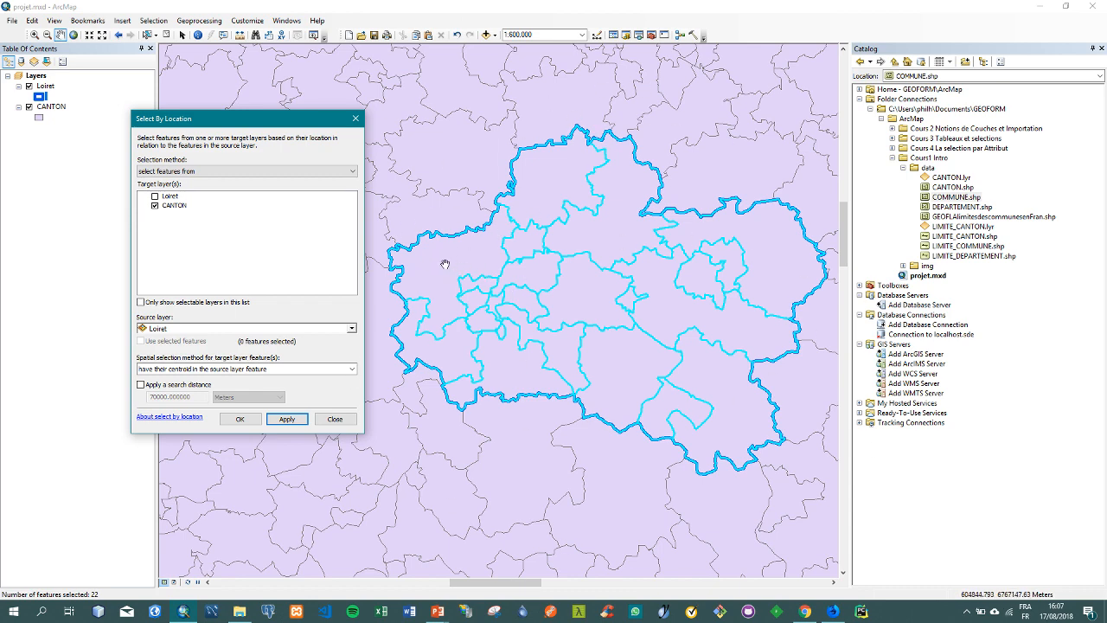
pyautogui.click(341, 371)
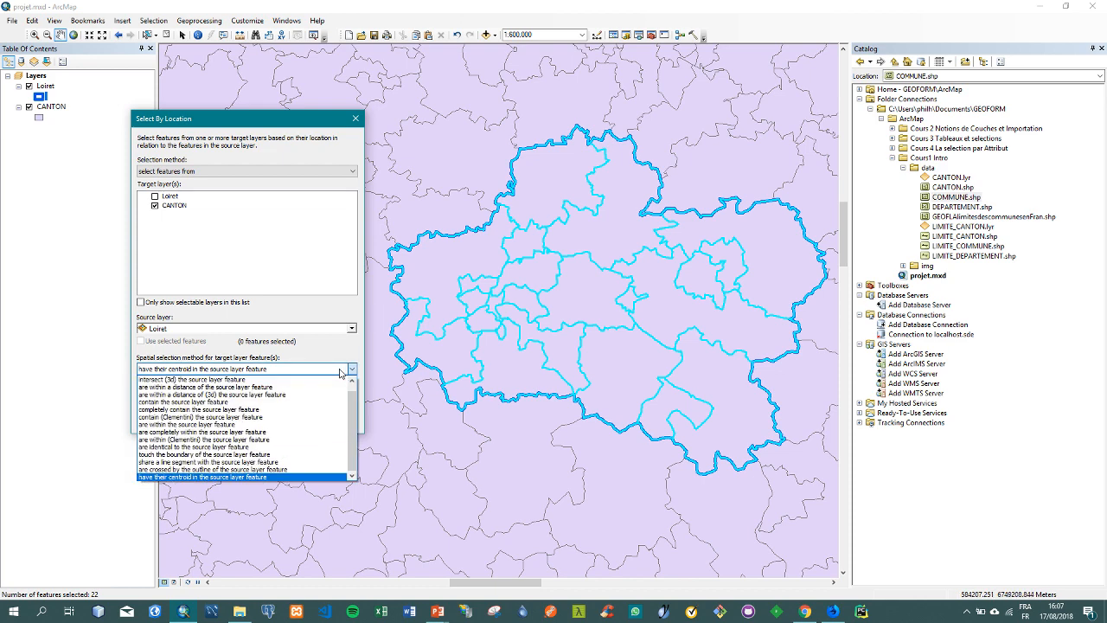
pyautogui.click(341, 371)
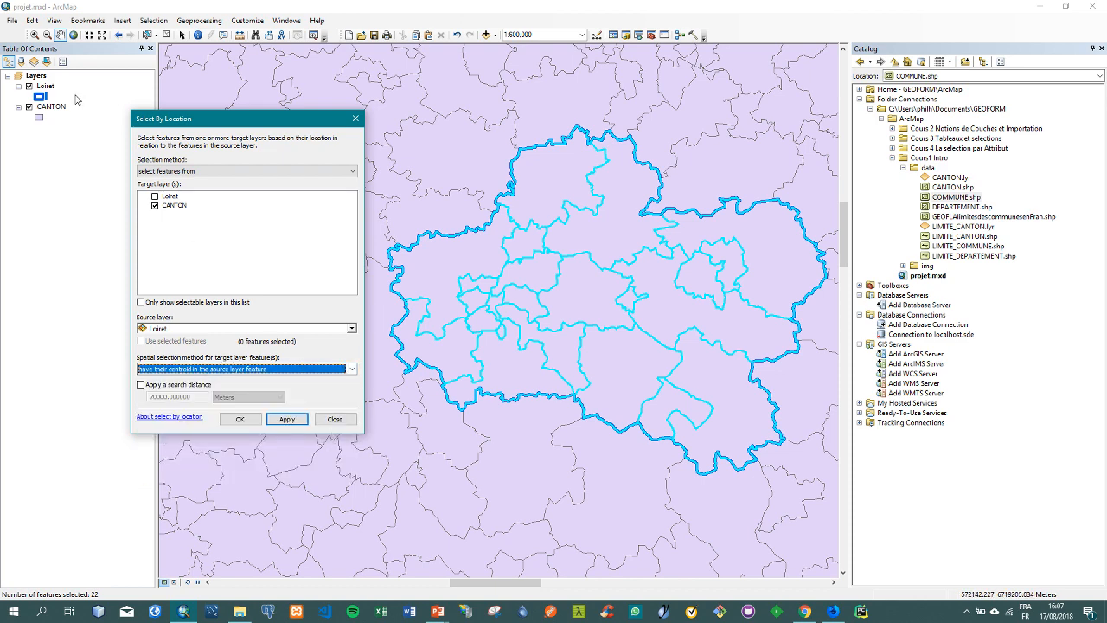
# Open the CANTON layer's attribute table and place it beside the Loiret area so the selected cantons stay in view
pyautogui.rightClick(53, 110)
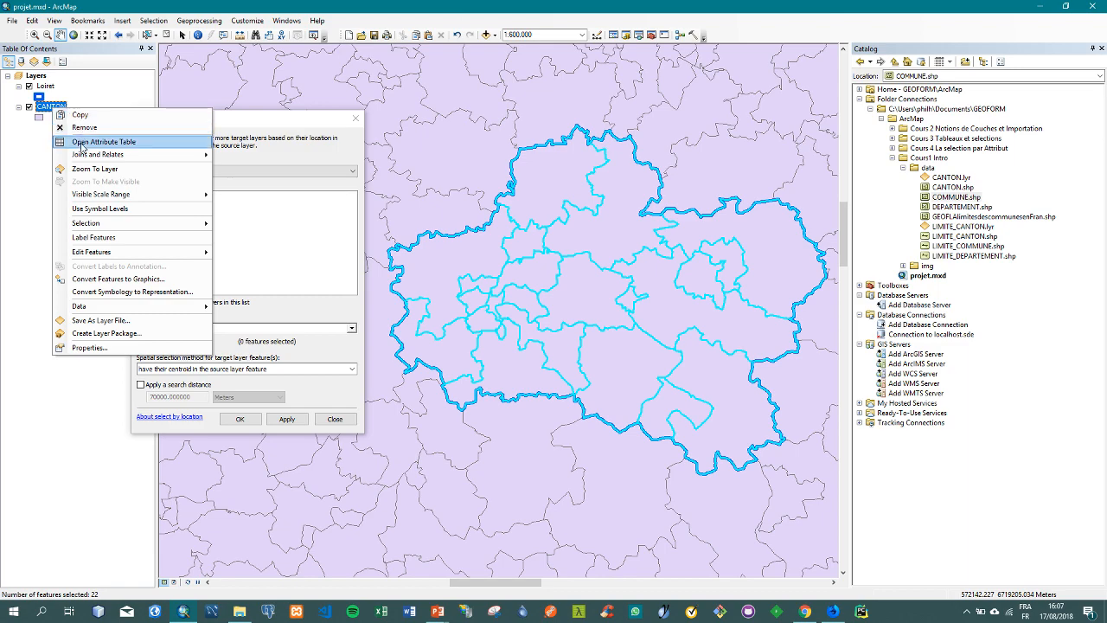
pyautogui.click(87, 139)
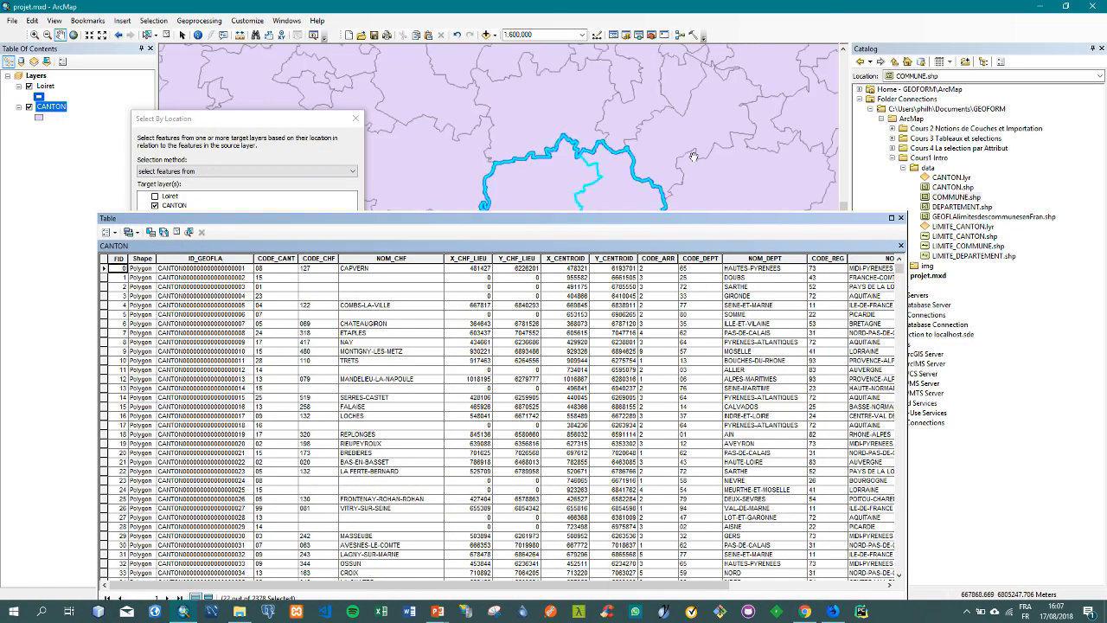
pyautogui.moveTo(816, 217); pyautogui.dragTo(1050, 141)
pyautogui.moveTo(597, 361); pyautogui.dragTo(497, 410)
pyautogui.scroll(1, 467, 317)
pyautogui.scroll(-1, 467, 317)
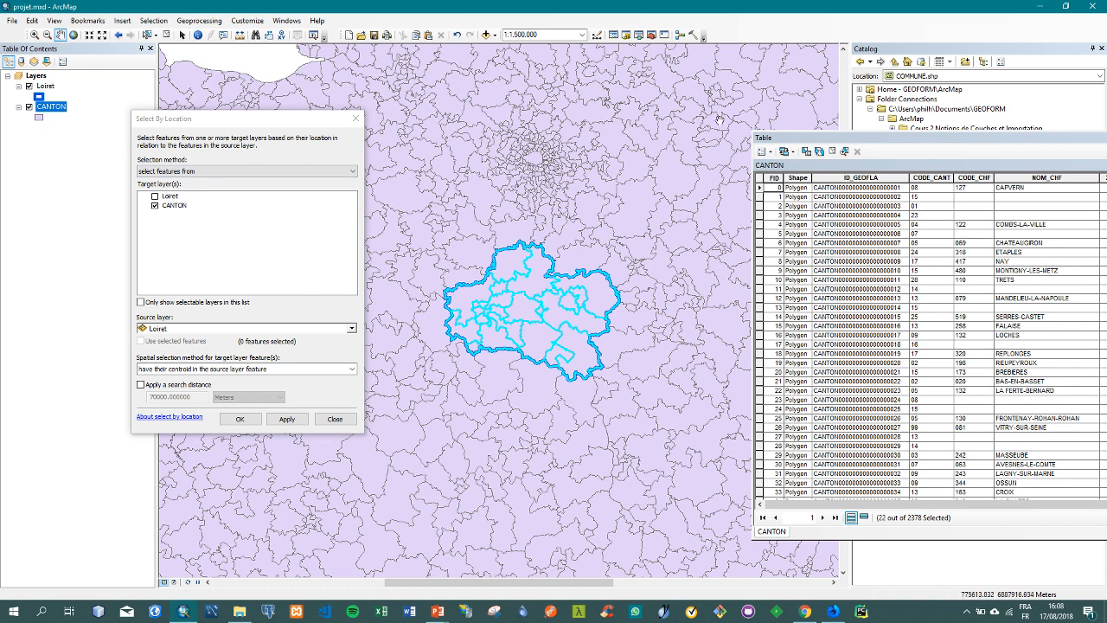
# Invert the CANTON selection from its attribute table so that all cantons outside Loiret are selected
pyautogui.rightClick(56, 107)
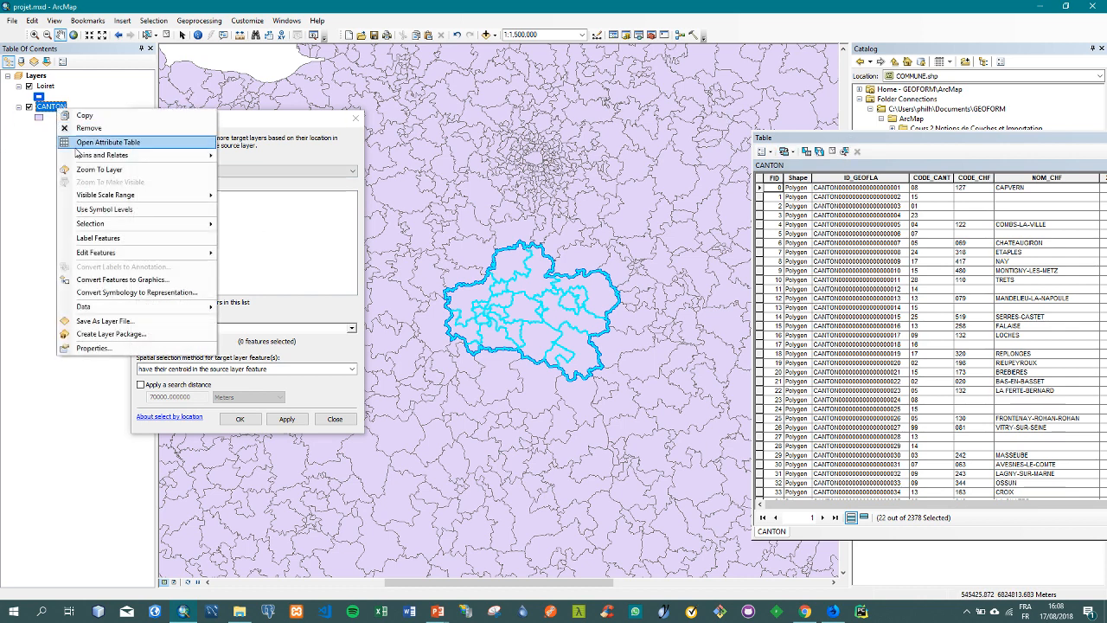
pyautogui.click(880, 139)
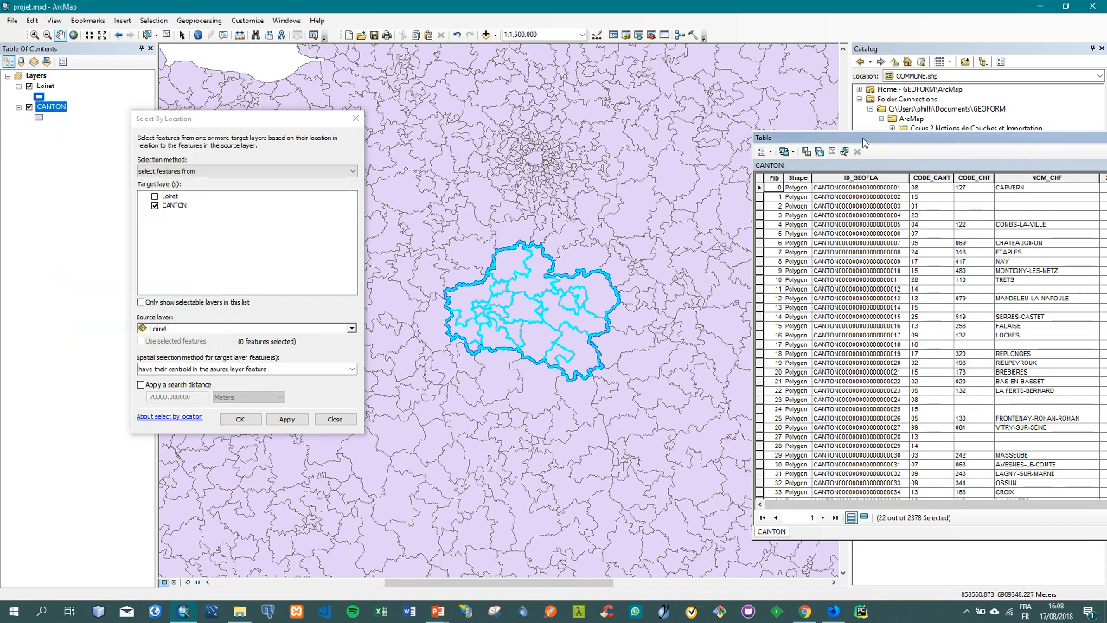
pyautogui.moveTo(875, 144); pyautogui.dragTo(819, 134)
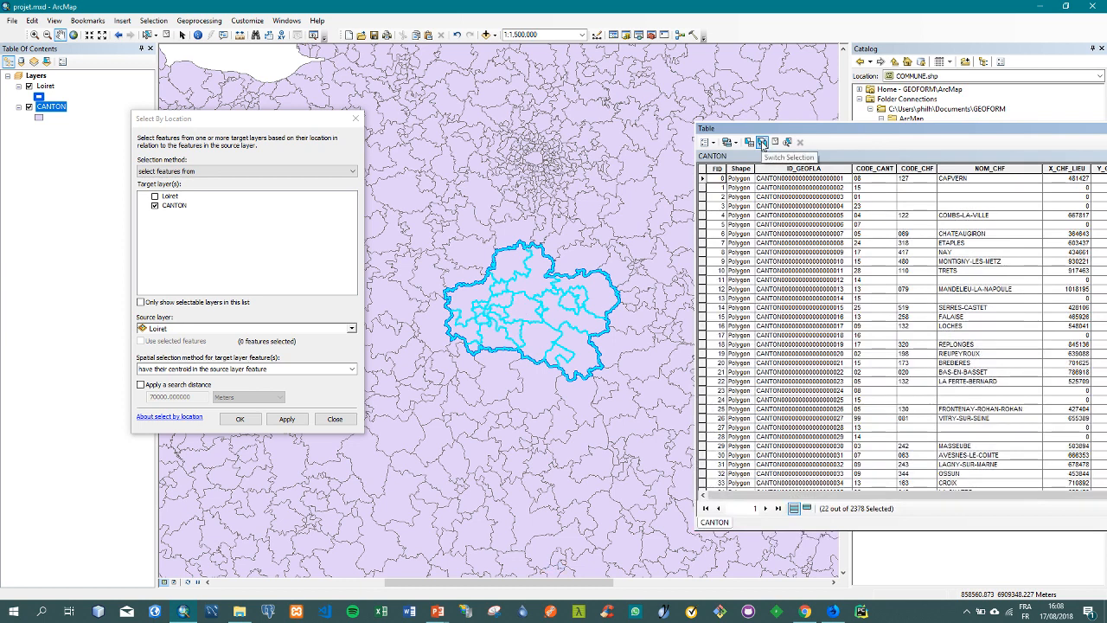
pyautogui.click(762, 143)
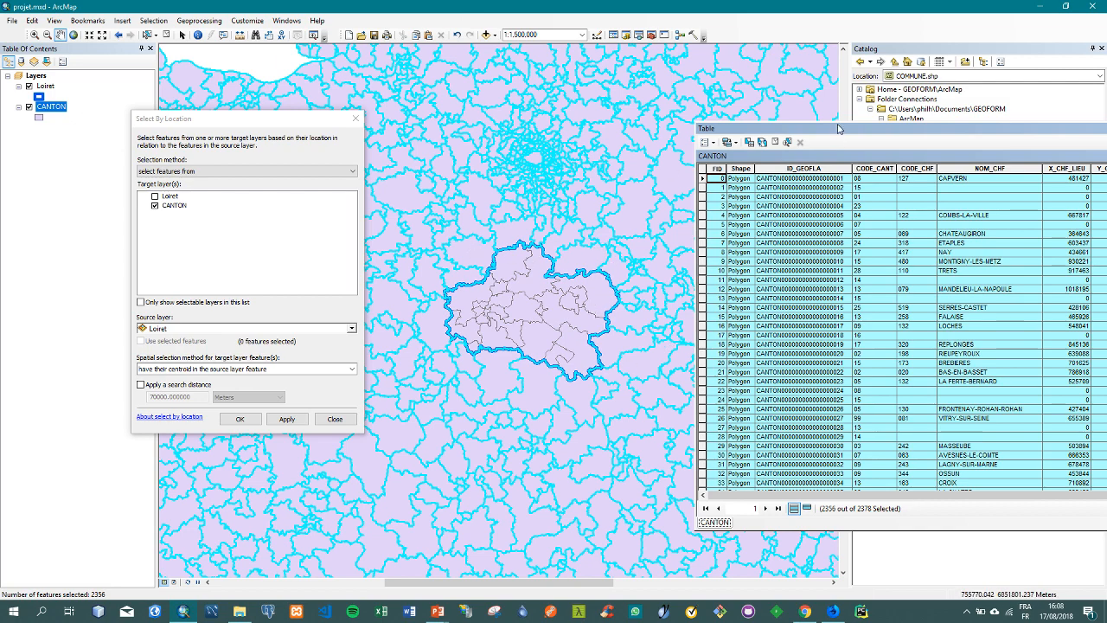
# Close the CANTON attribute table, untick CANTON as a target layer and add COMMUNE.shp from the data folder to the map
pyautogui.moveTo(839, 129); pyautogui.dragTo(415, 173)
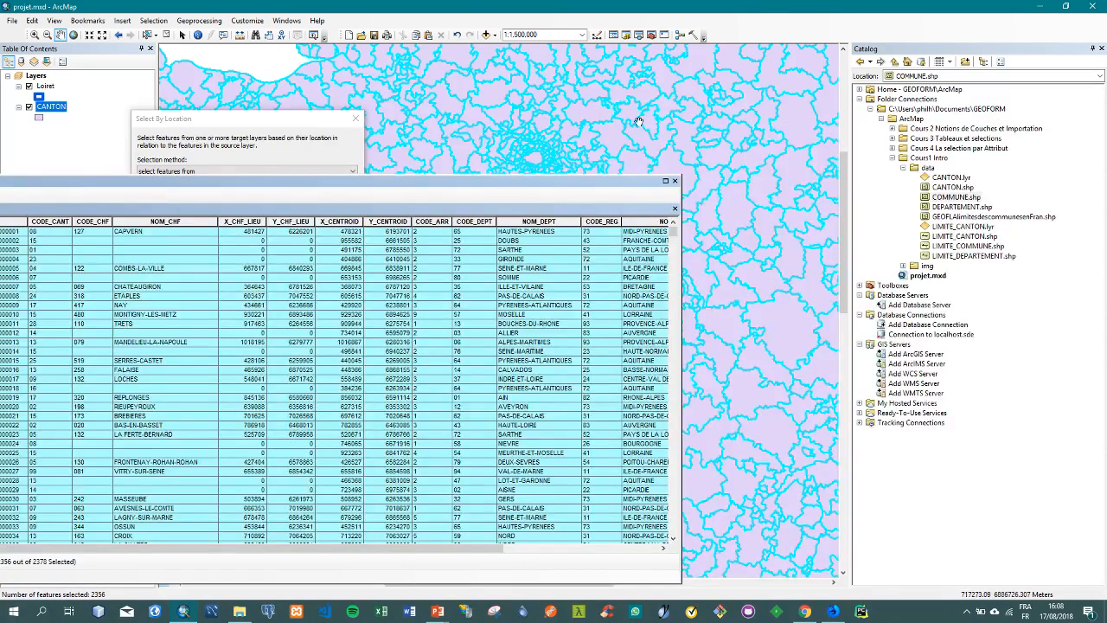
pyautogui.click(675, 180)
pyautogui.moveTo(333, 120); pyautogui.dragTo(457, 102)
pyautogui.rightClick(49, 107)
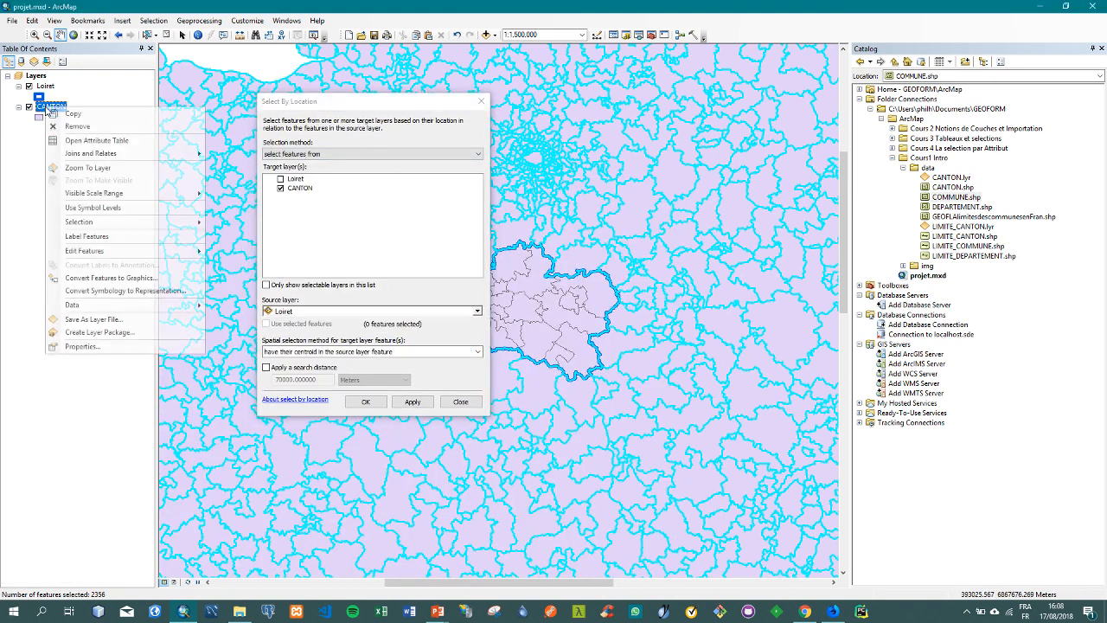
pyautogui.click(298, 188)
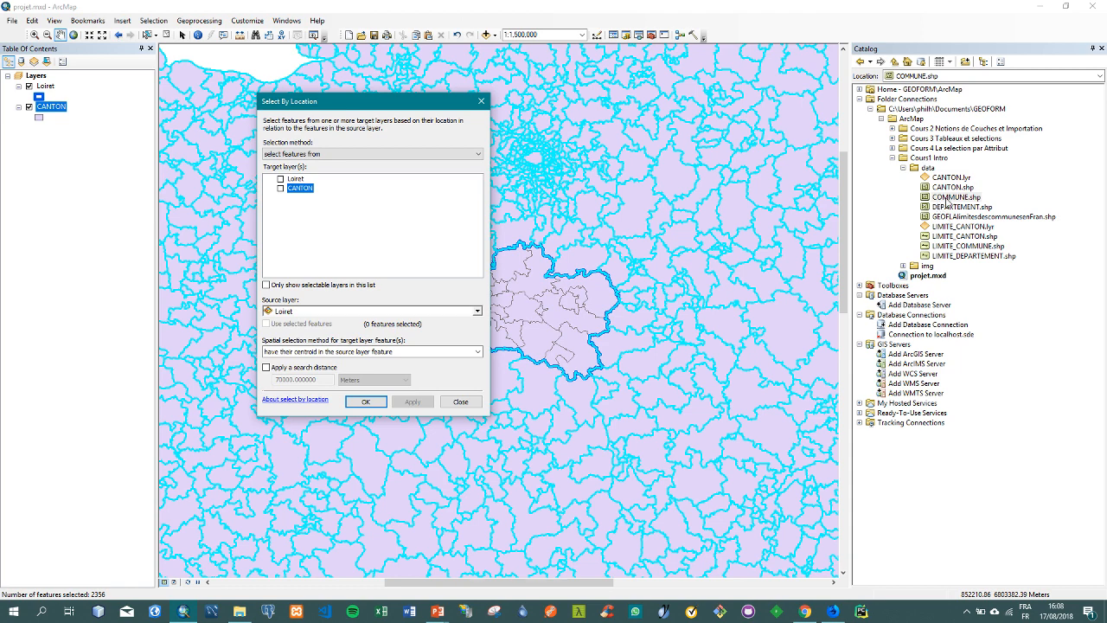
pyautogui.moveTo(946, 202); pyautogui.dragTo(749, 228)
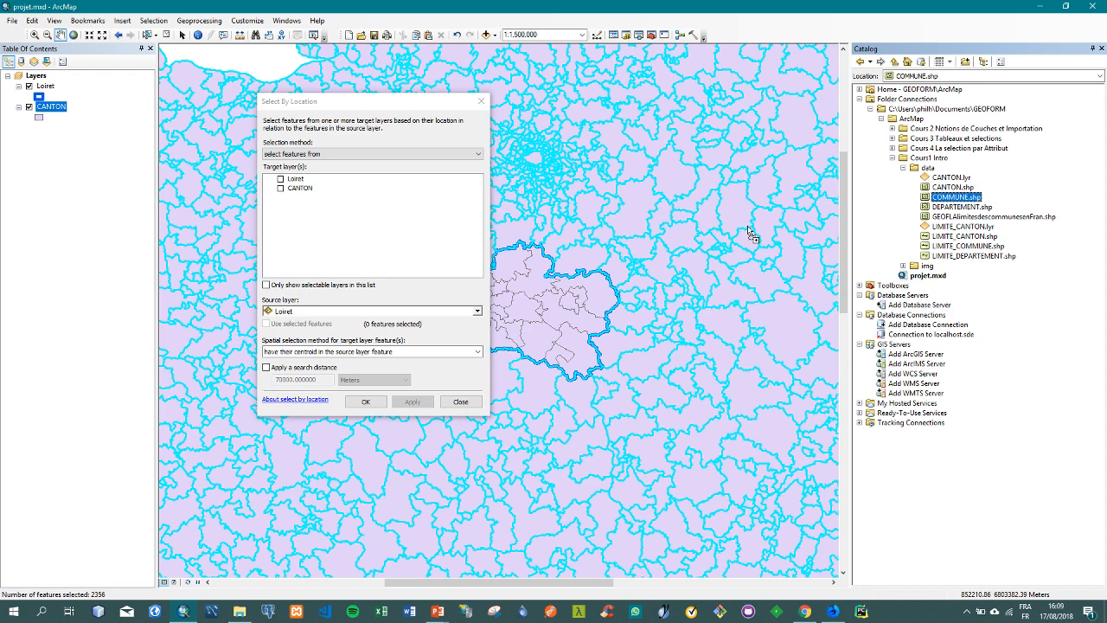
pyautogui.moveTo(750, 232); pyautogui.dragTo(748, 230)
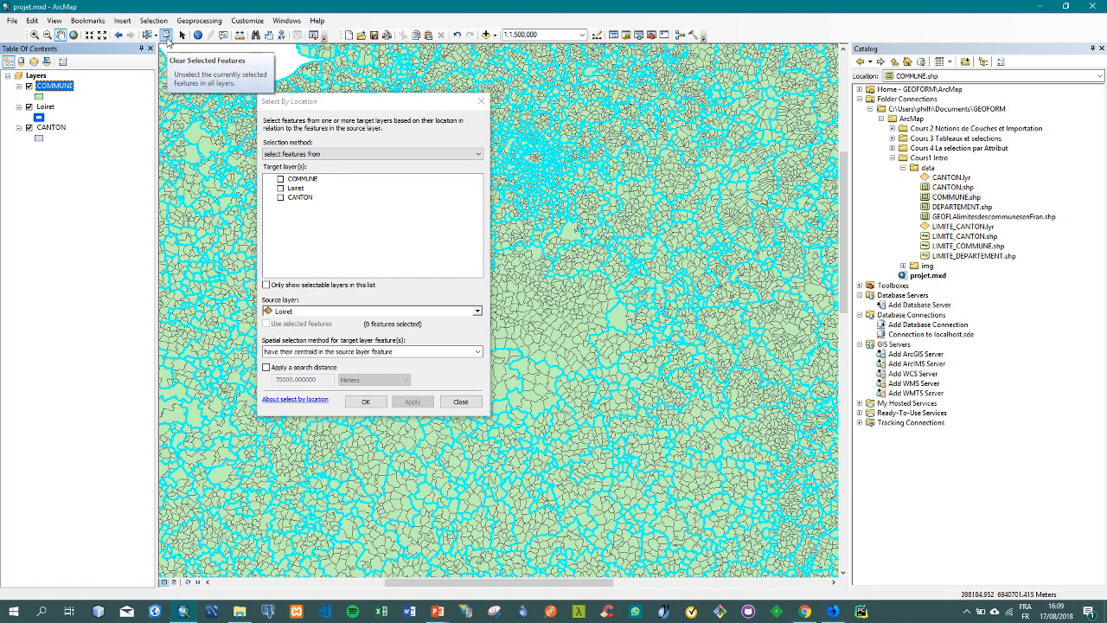
# Clear the selected features in all layers and tick COMMUNE and CANTON as target layers for Select By Location
pyautogui.click(167, 36)
pyautogui.moveTo(422, 106); pyautogui.dragTo(366, 95)
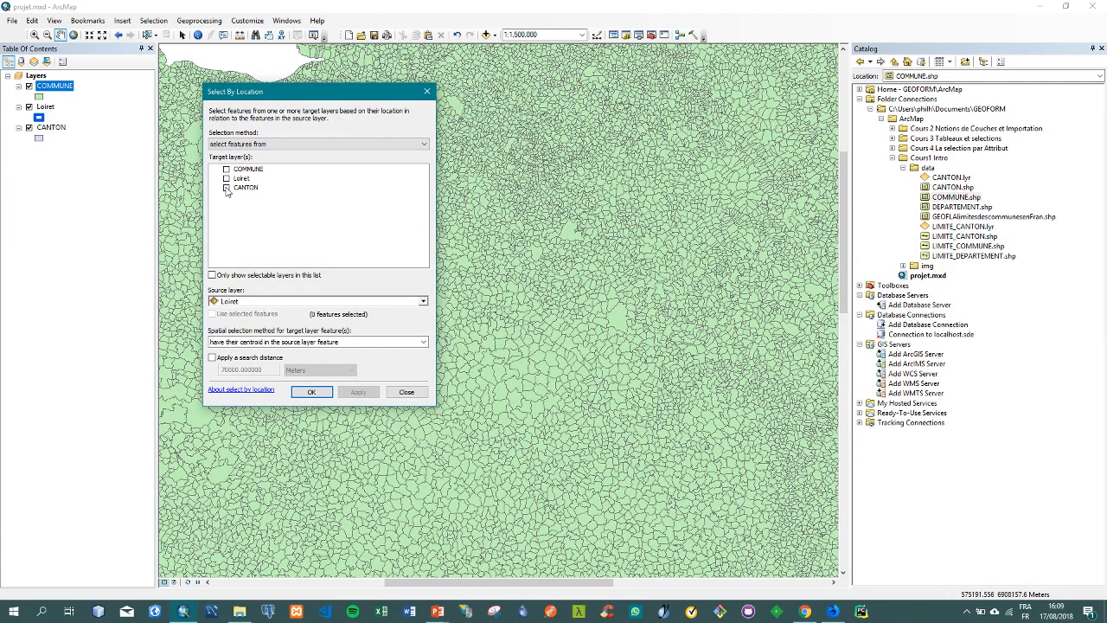
pyautogui.click(227, 188)
pyautogui.click(227, 169)
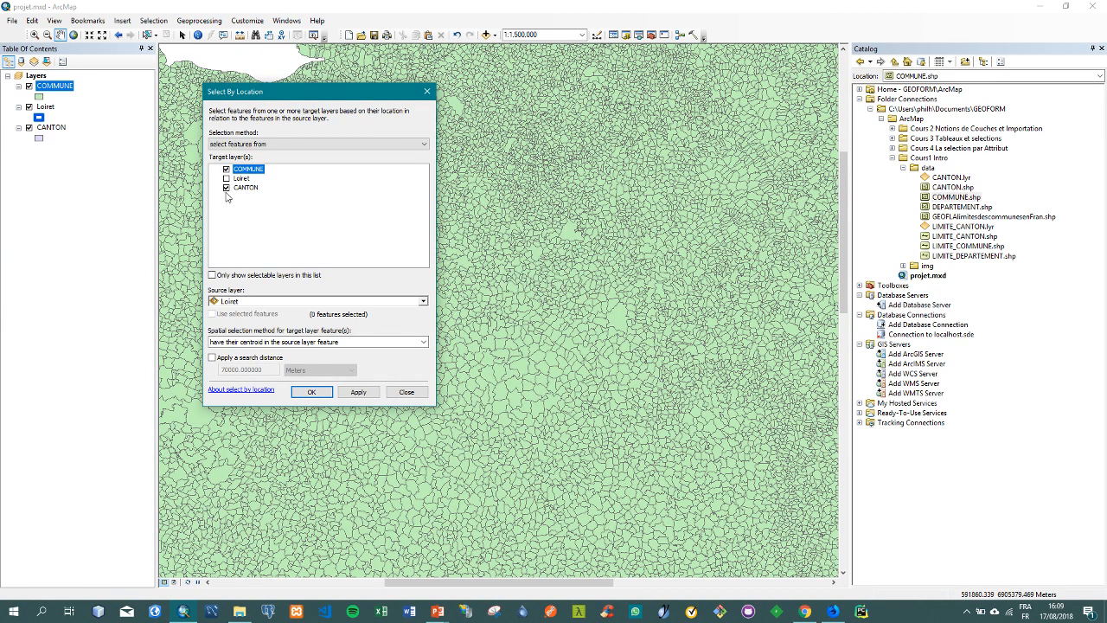
# Symbolize the COMMUNE layer with no fill colour and a blue outline 3 wide
pyautogui.click(38, 97)
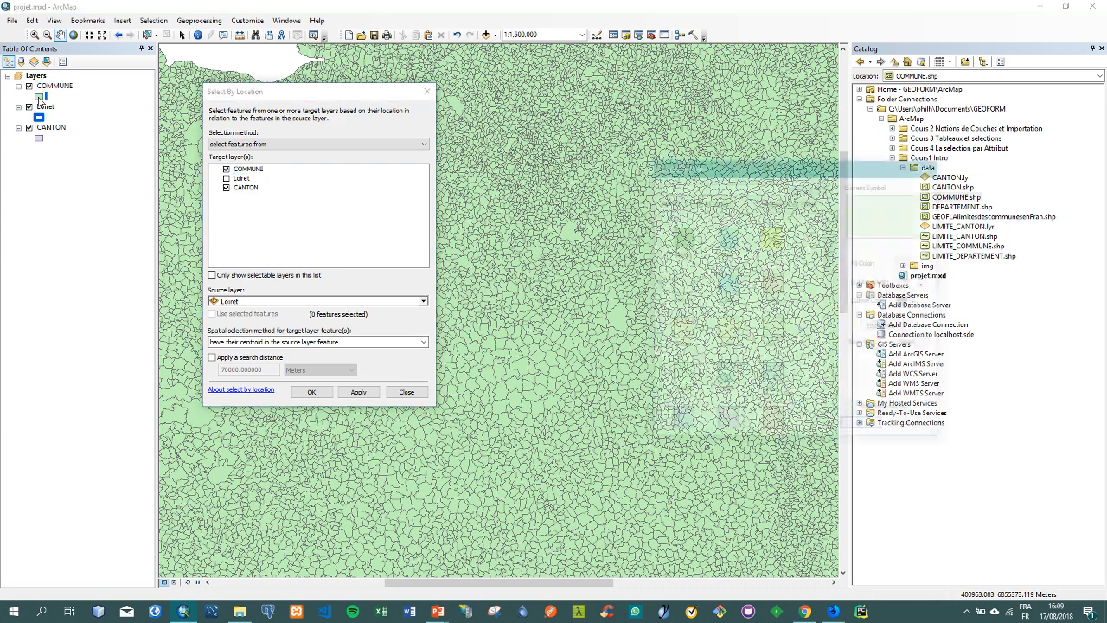
pyautogui.click(909, 262)
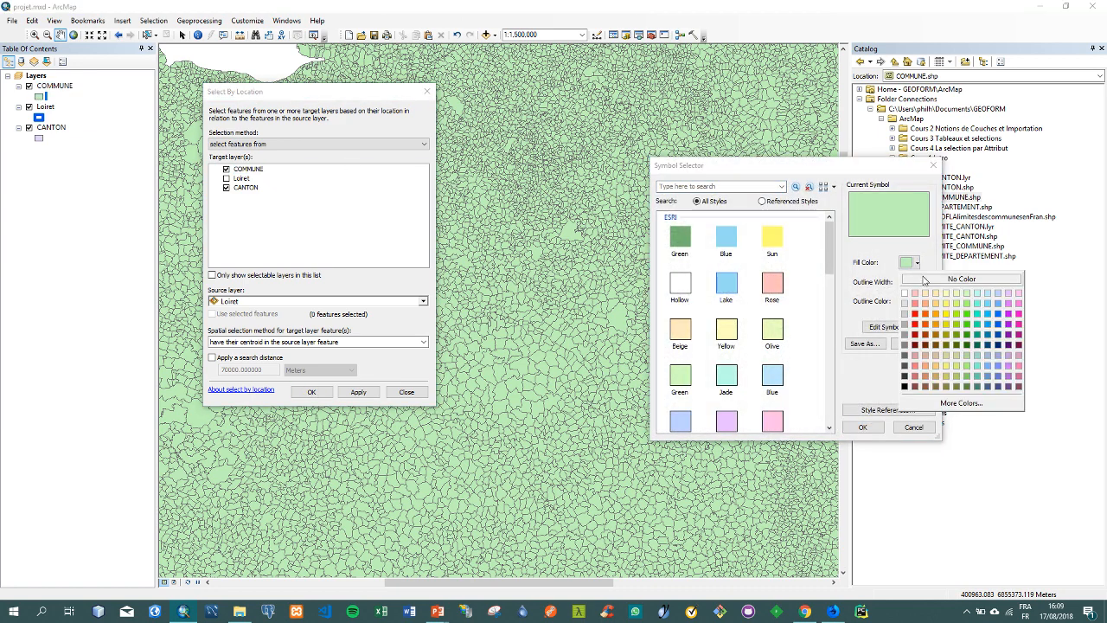
pyautogui.click(924, 279)
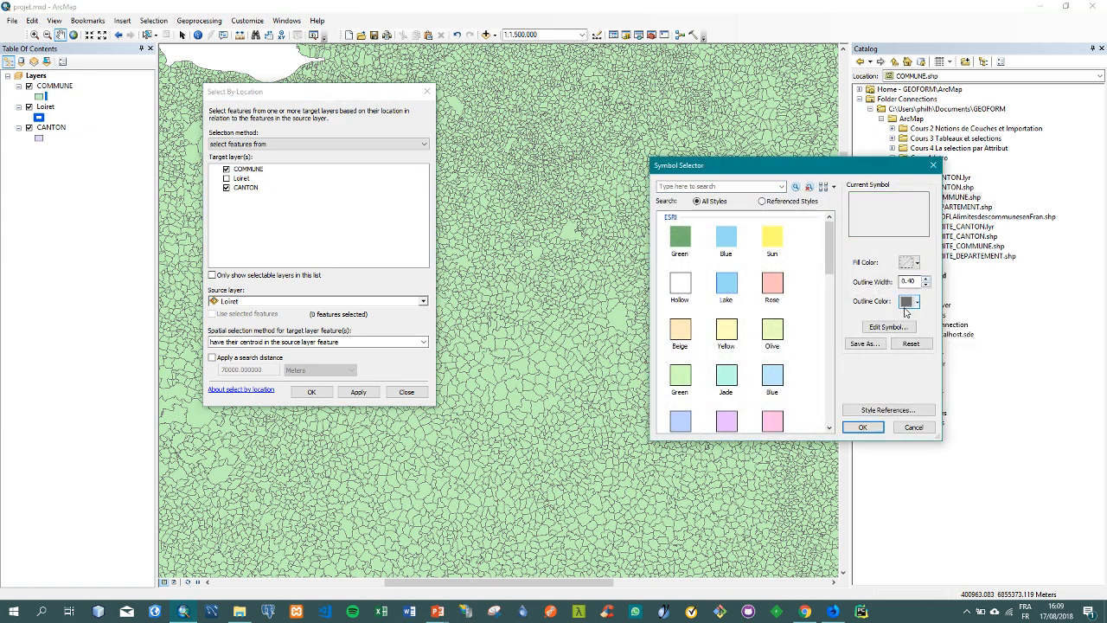
pyautogui.click(918, 303)
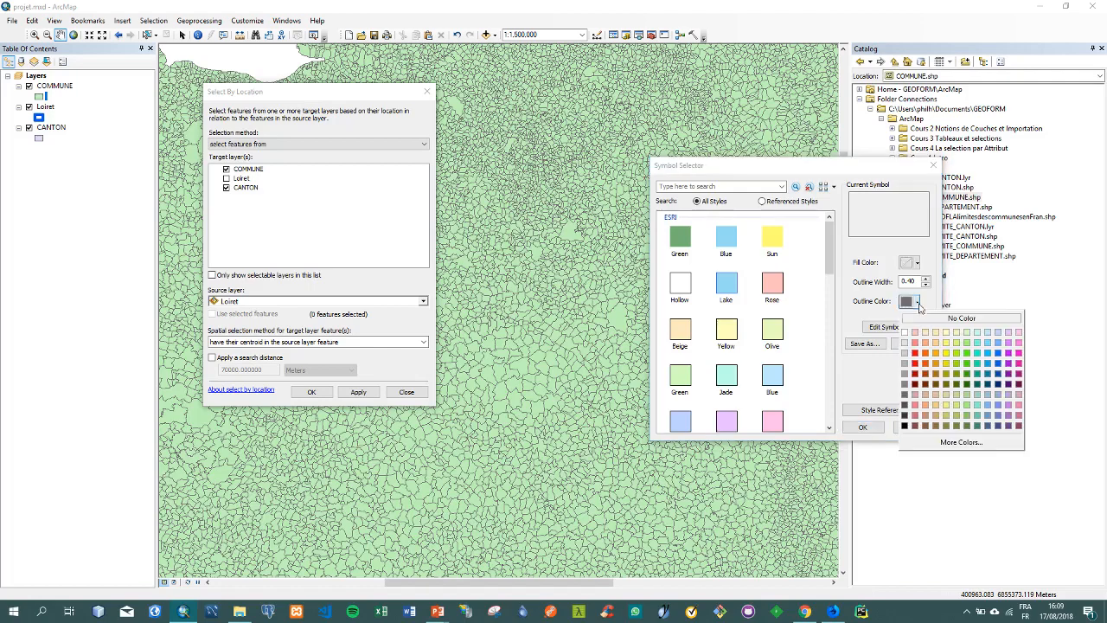
pyautogui.click(998, 355)
pyautogui.click(927, 282)
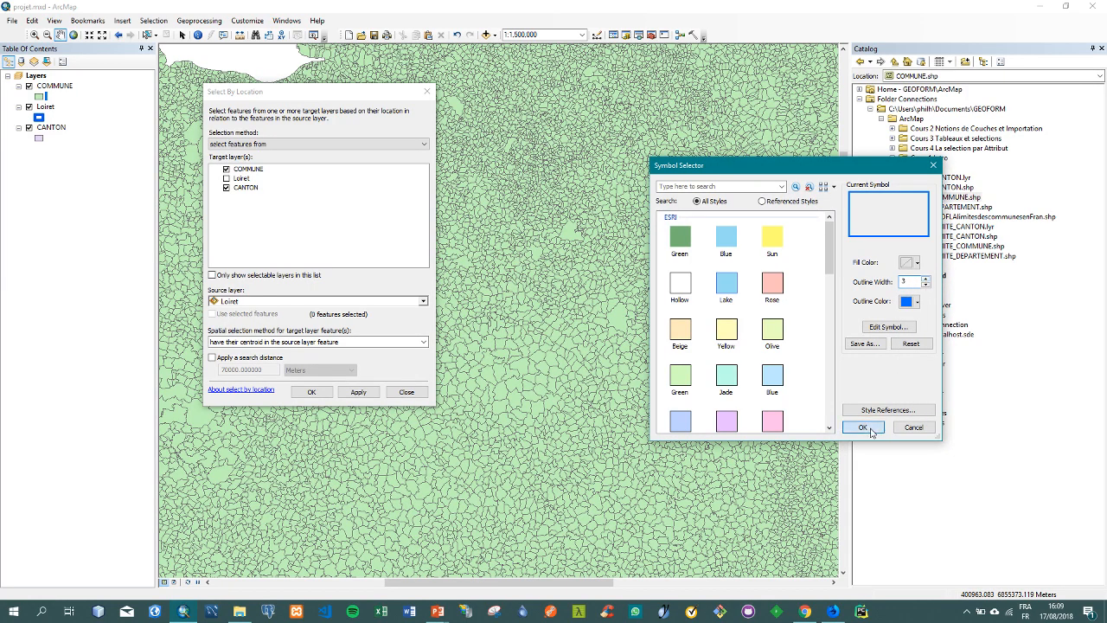
pyautogui.click(862, 427)
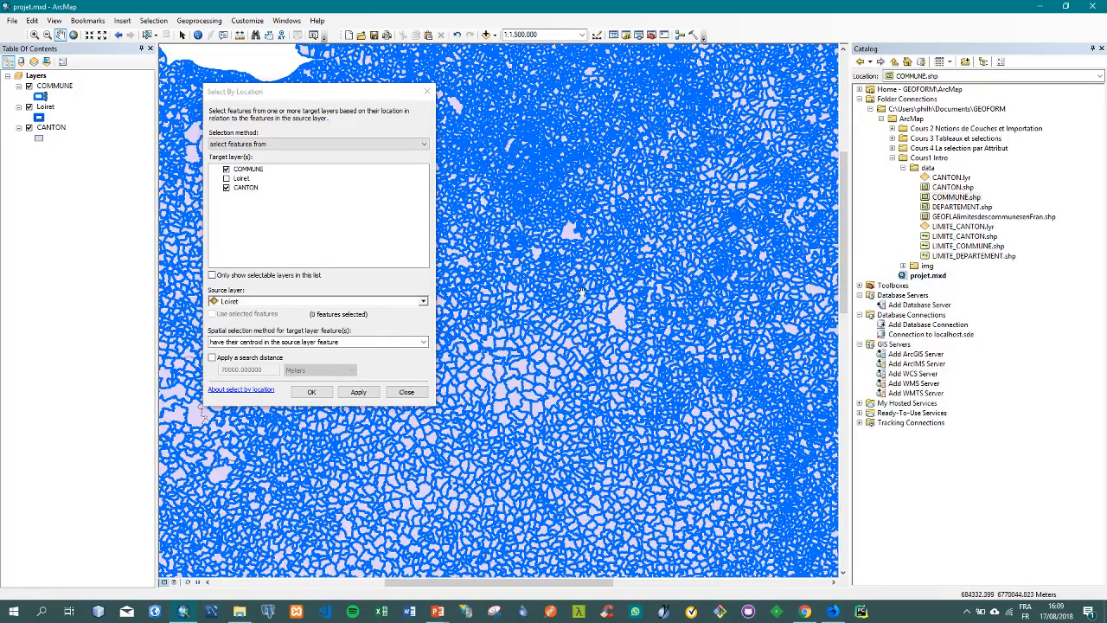
# Reduce the COMMUNE layer's outline width to 0
pyautogui.click(39, 96)
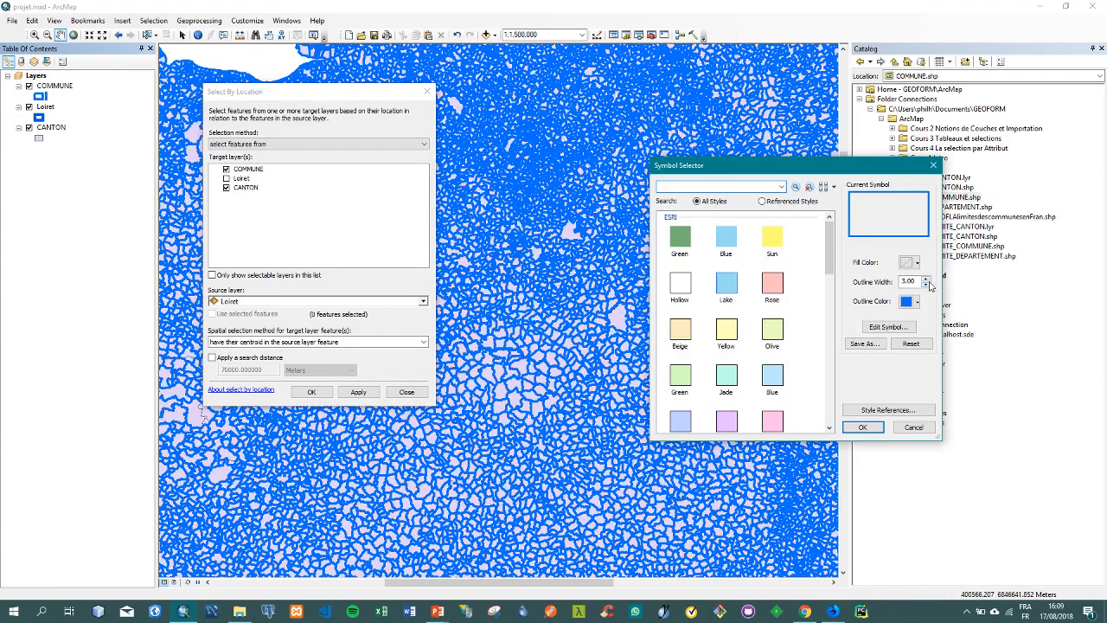
pyautogui.click(926, 287)
pyautogui.click(926, 286)
pyautogui.click(926, 286)
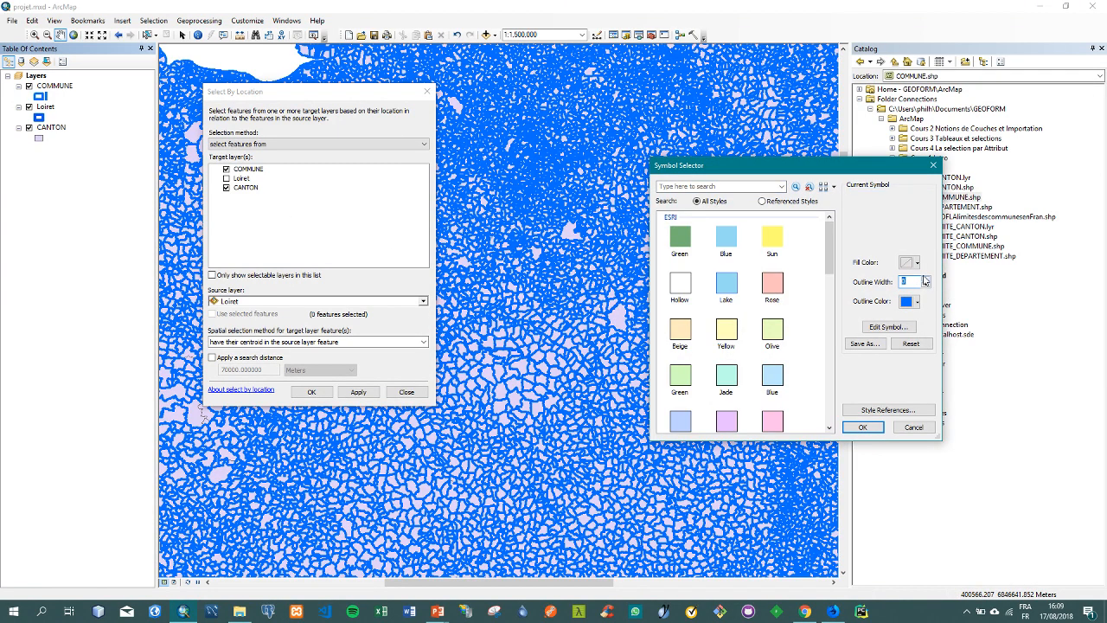
pyautogui.click(863, 427)
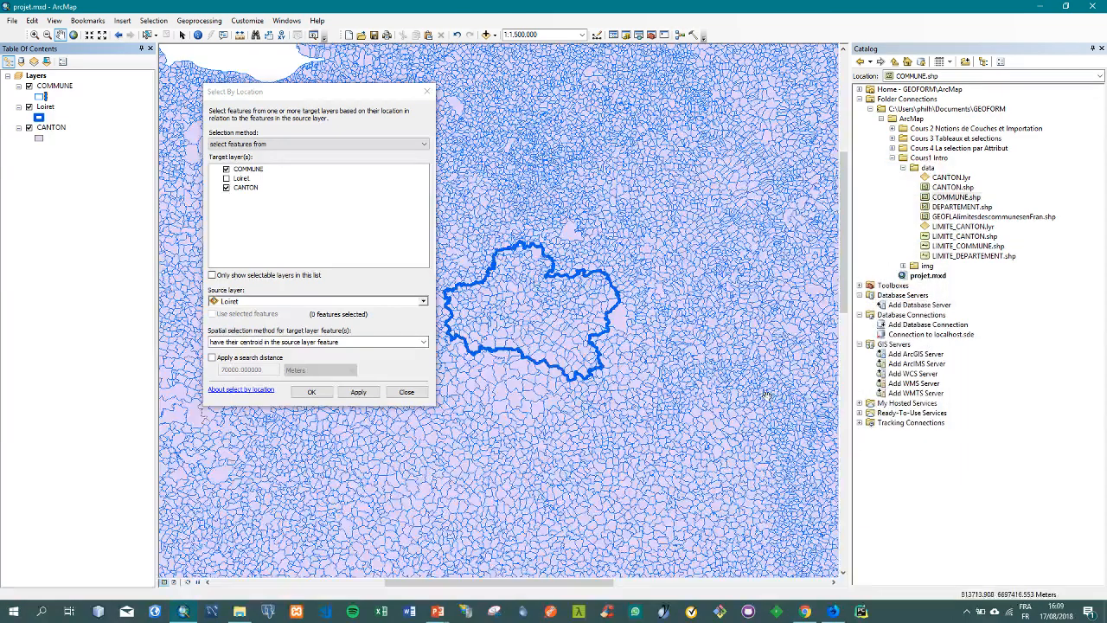
# Apply the Rose symbol to the CANTON layer
pyautogui.click(38, 139)
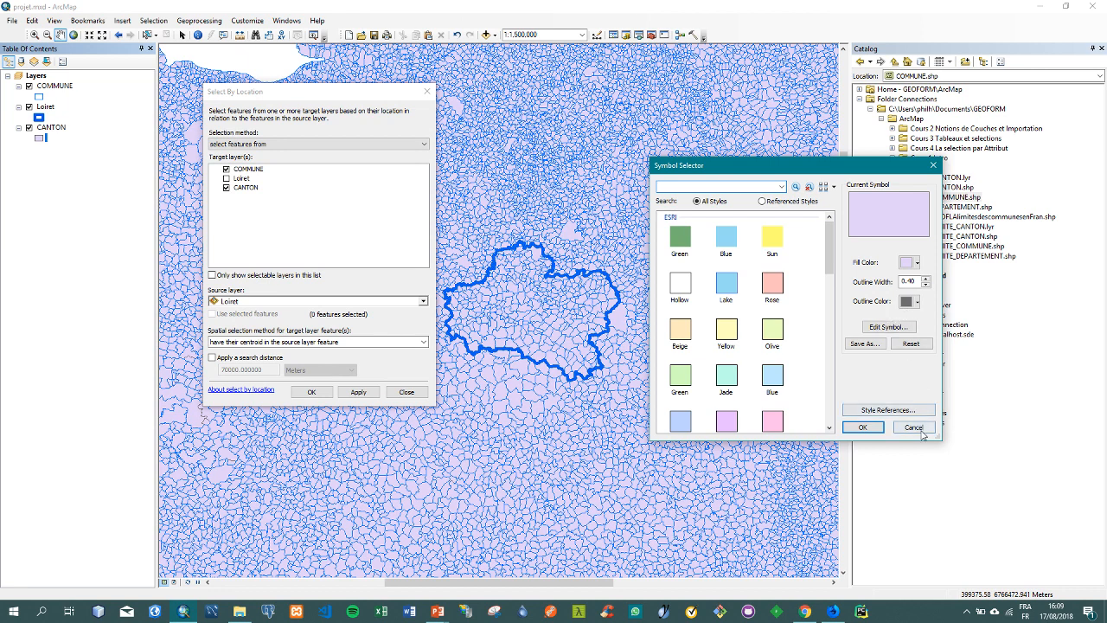
pyautogui.click(908, 262)
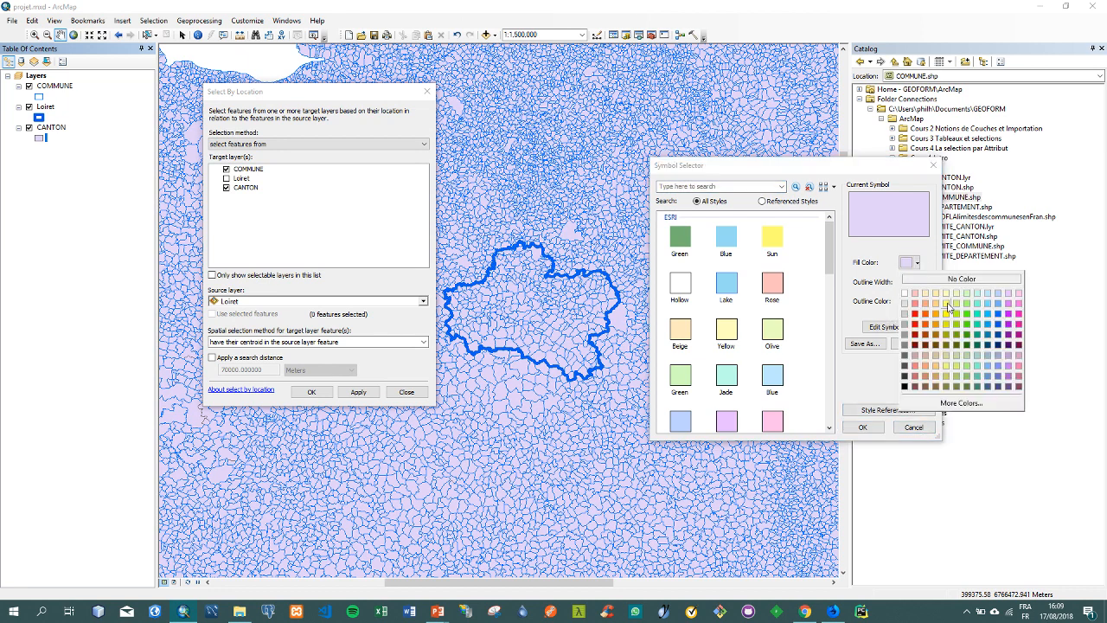
pyautogui.click(776, 286)
pyautogui.click(773, 285)
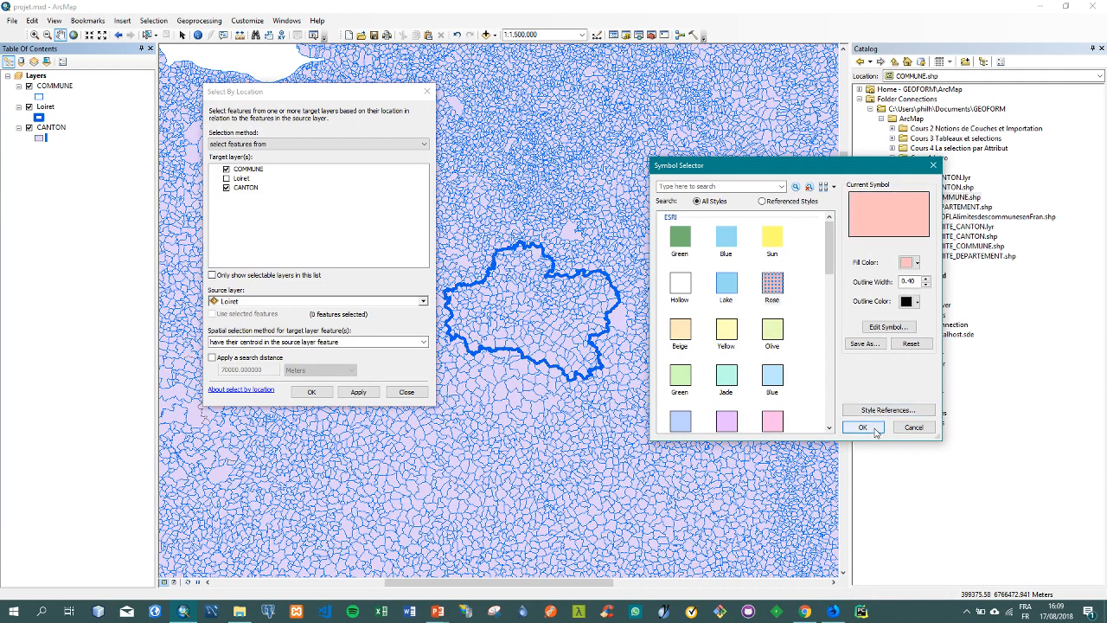
pyautogui.click(862, 428)
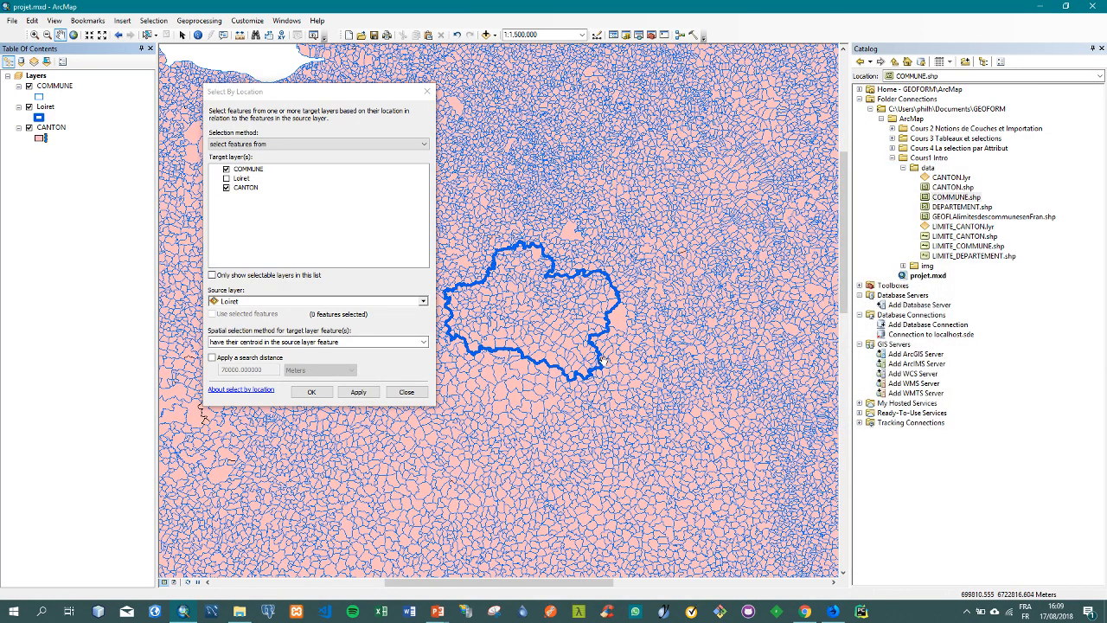
# Change the Loiret outline colour to red and move the Loiret layer above COMMUNE in the drawing order
pyautogui.click(39, 119)
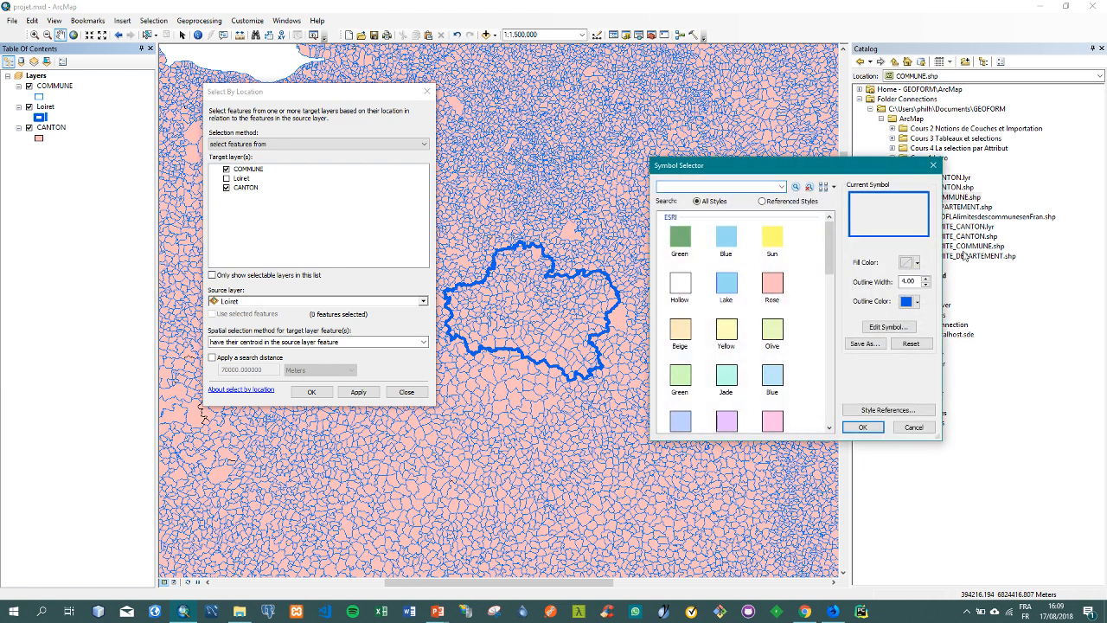
pyautogui.click(915, 301)
pyautogui.click(916, 353)
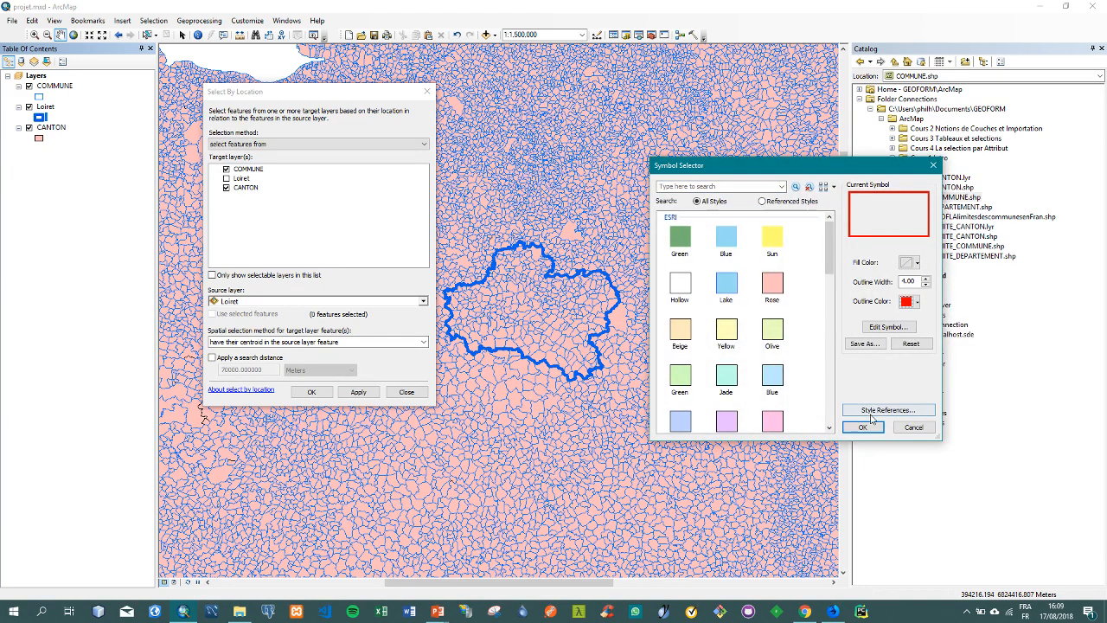
pyautogui.click(863, 427)
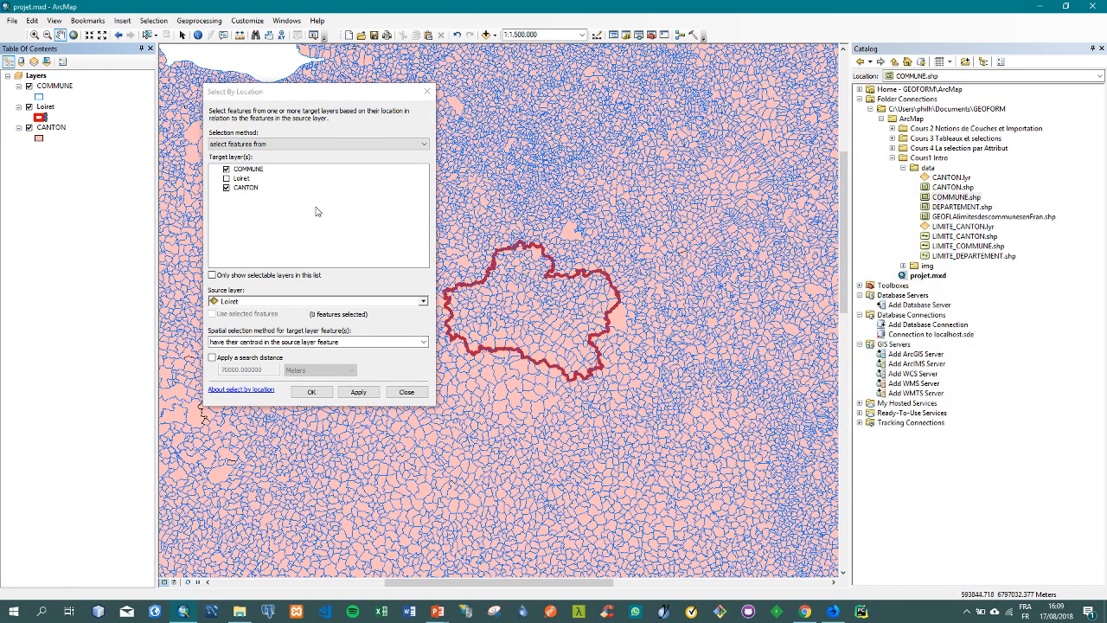
pyautogui.click(48, 108)
pyautogui.moveTo(50, 111); pyautogui.dragTo(50, 84)
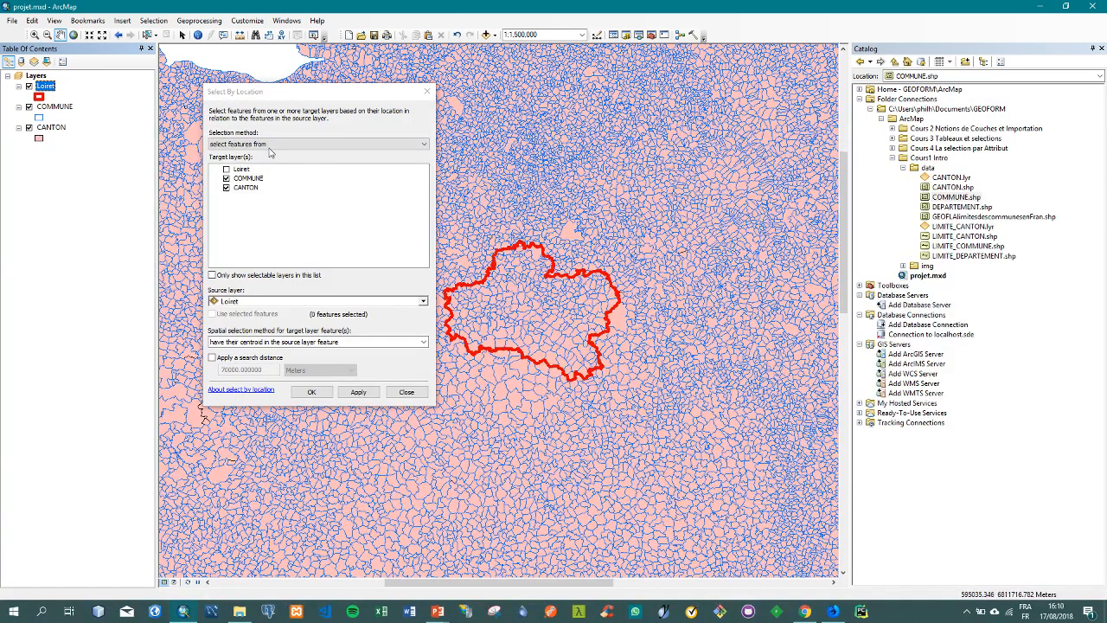
# Select the communes and cantons that have their centroid in the Loiret source layer, keeping the dialog clear of the map
pyautogui.moveTo(290, 91); pyautogui.dragTo(913, 161)
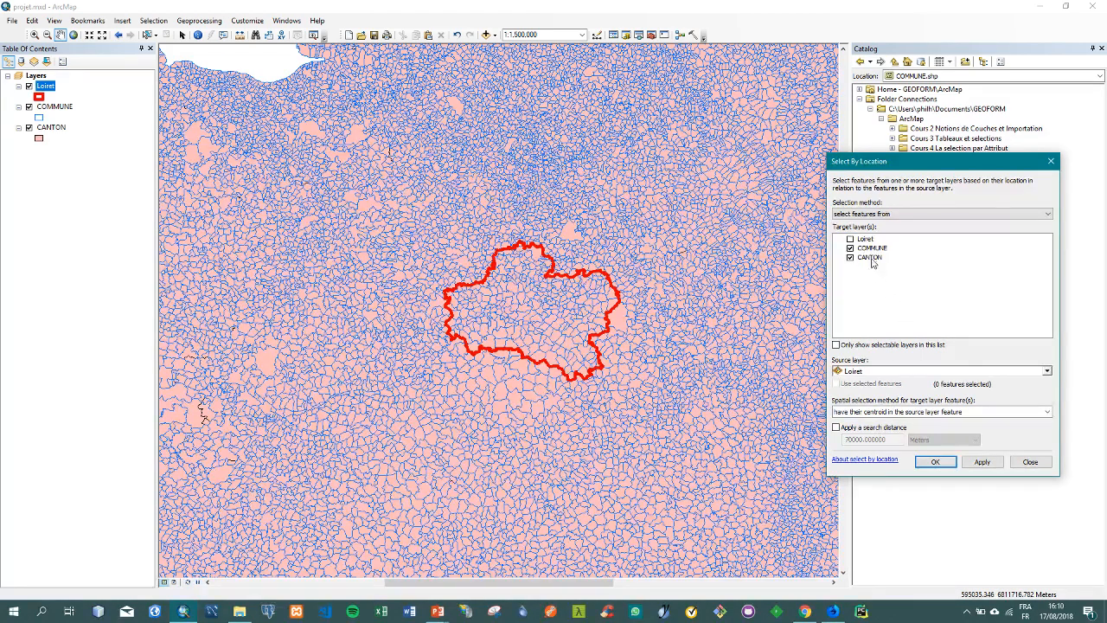
pyautogui.click(981, 461)
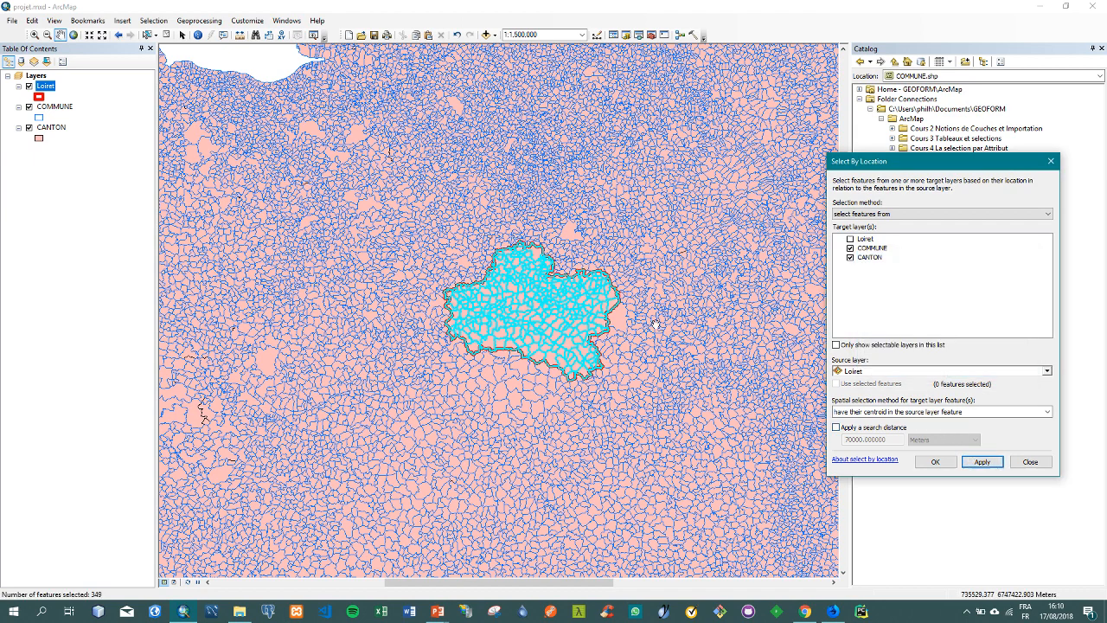
# Open the COMMUNE and CANTON attribute tables and check how many records are selected in each
pyautogui.click(53, 107)
pyautogui.rightClick(54, 108)
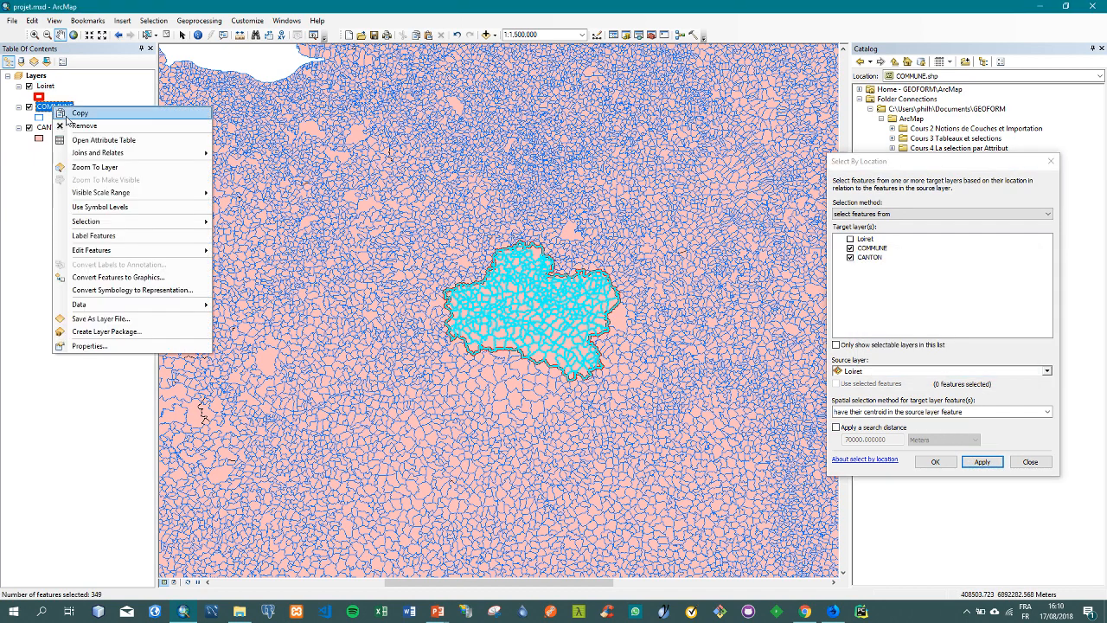
pyautogui.click(82, 142)
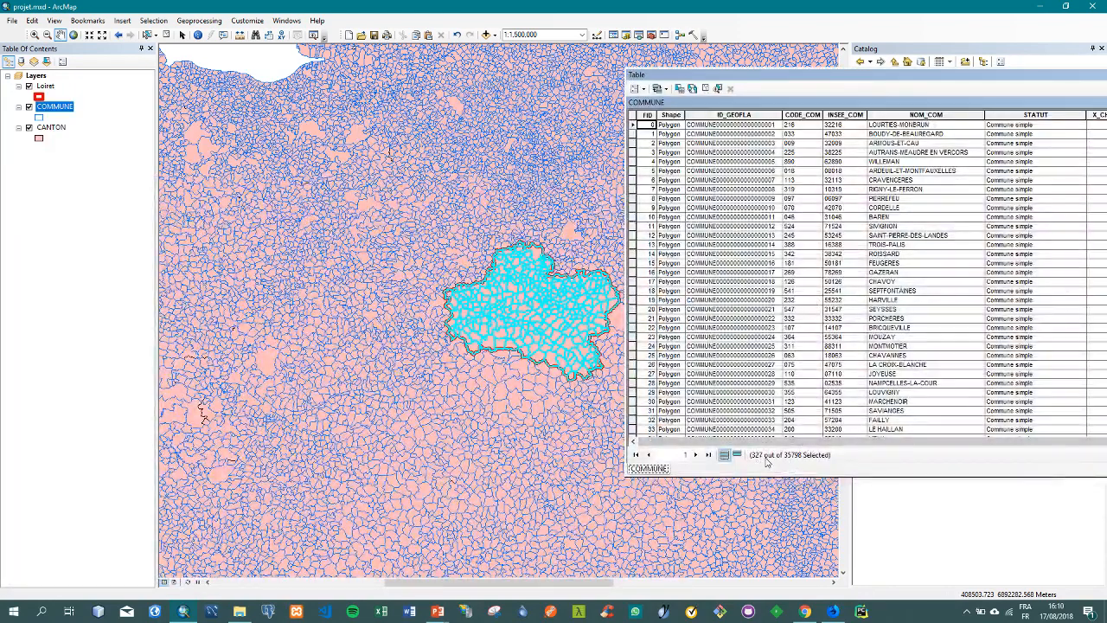
pyautogui.rightClick(53, 128)
pyautogui.click(95, 163)
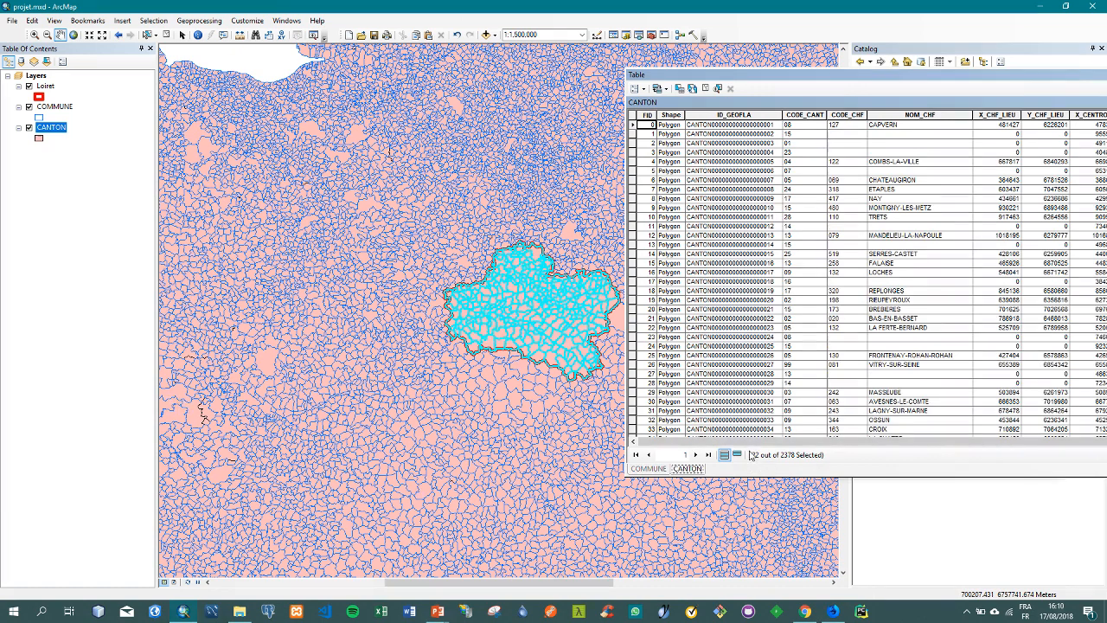
# Close the Select By Location dialog and the attribute table window to uncover the map
pyautogui.moveTo(807, 75); pyautogui.dragTo(301, 283)
pyautogui.click(912, 160)
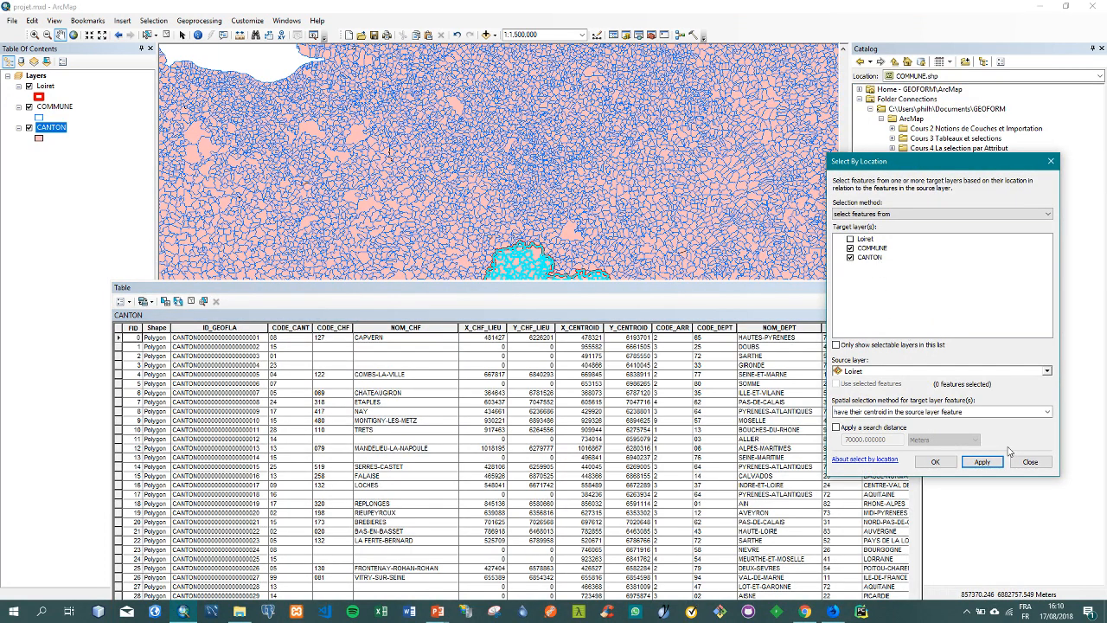
pyautogui.click(1032, 463)
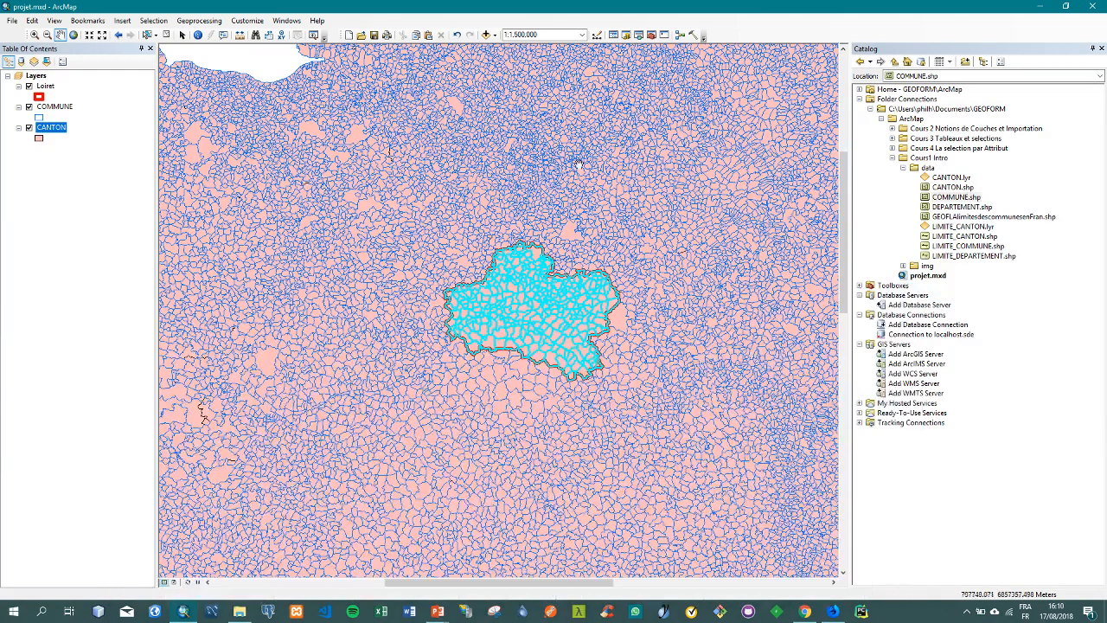
pyautogui.click(915, 287)
# Export the selected COMMUNE features to MapremiereGeodatabase.gdb as Loiret_communes and add the exported data to the map
pyautogui.keyDown('ctrl'); pyautogui.click(59, 109); pyautogui.keyUp('ctrl')
pyautogui.rightClick(59, 107)
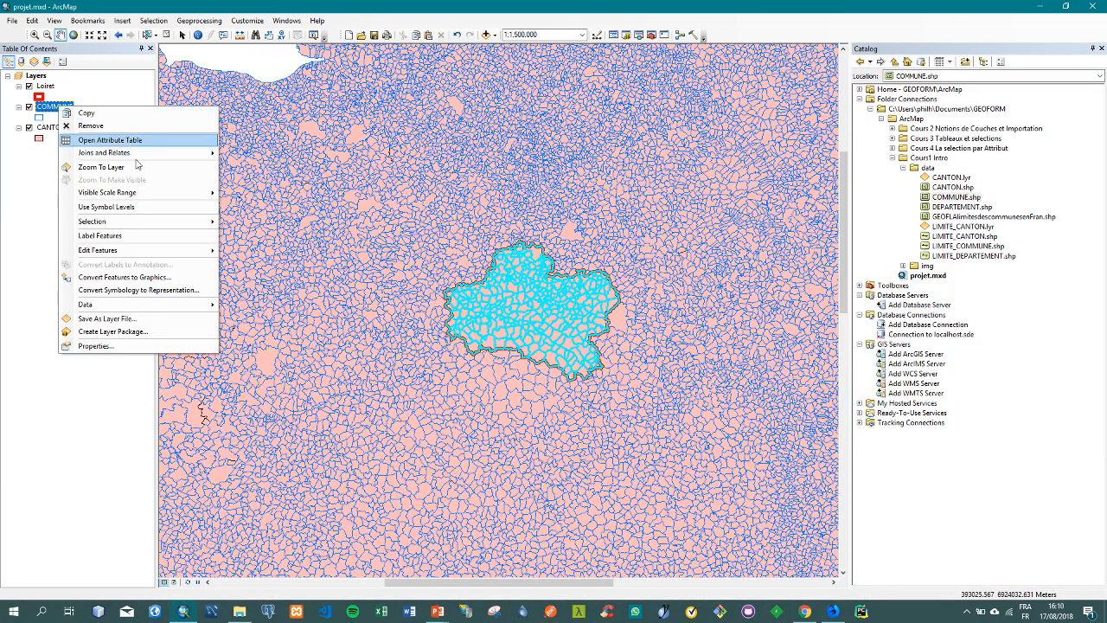
pyautogui.moveTo(165, 307)
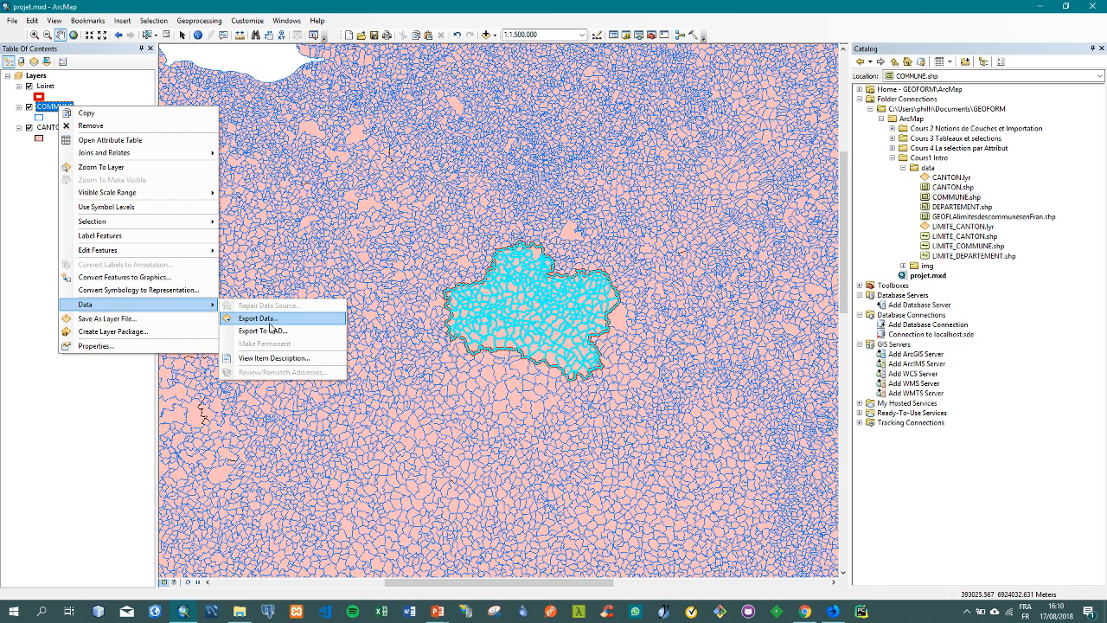
pyautogui.click(257, 318)
pyautogui.click(651, 325)
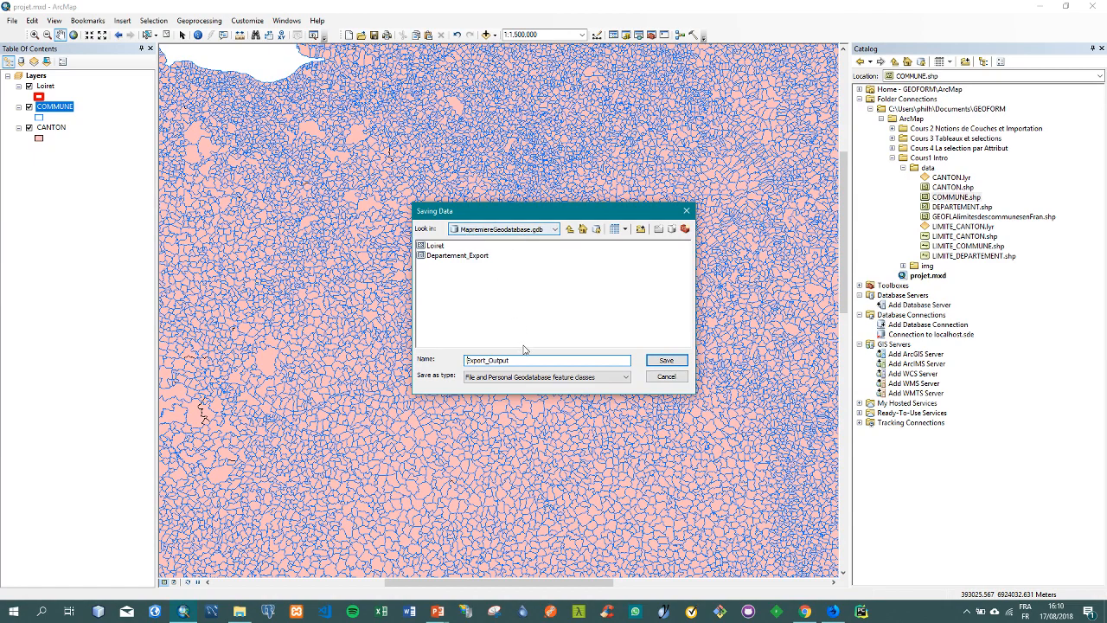
pyautogui.moveTo(522, 360); pyautogui.dragTo(311, 366)
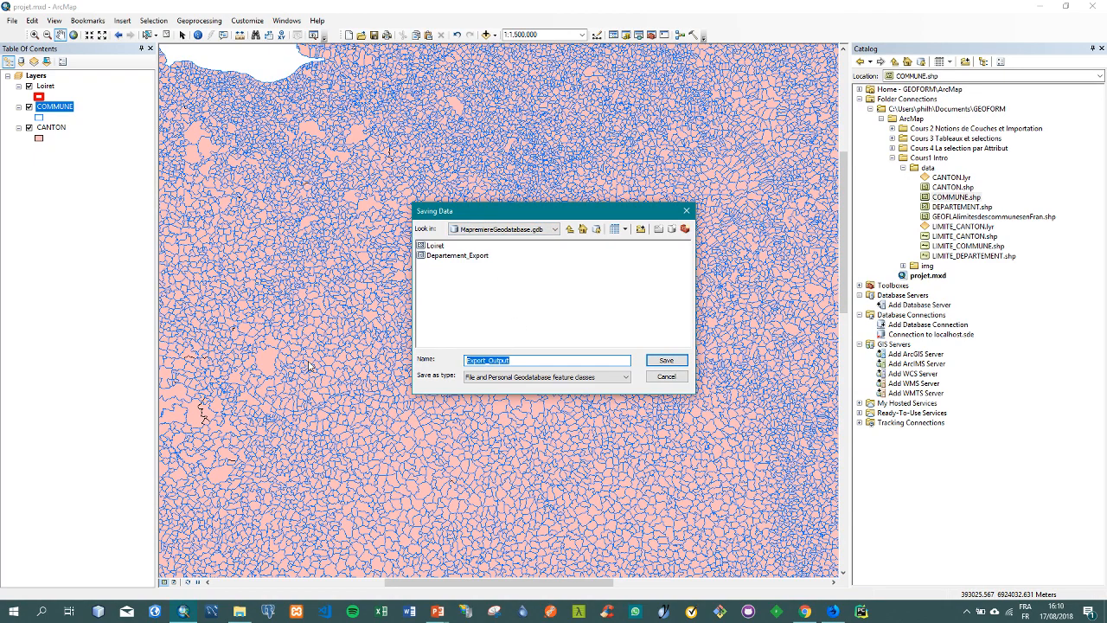
pyautogui.write('l')
pyautogui.hotkey('alt', 'shift')
pyautogui.press('Return')
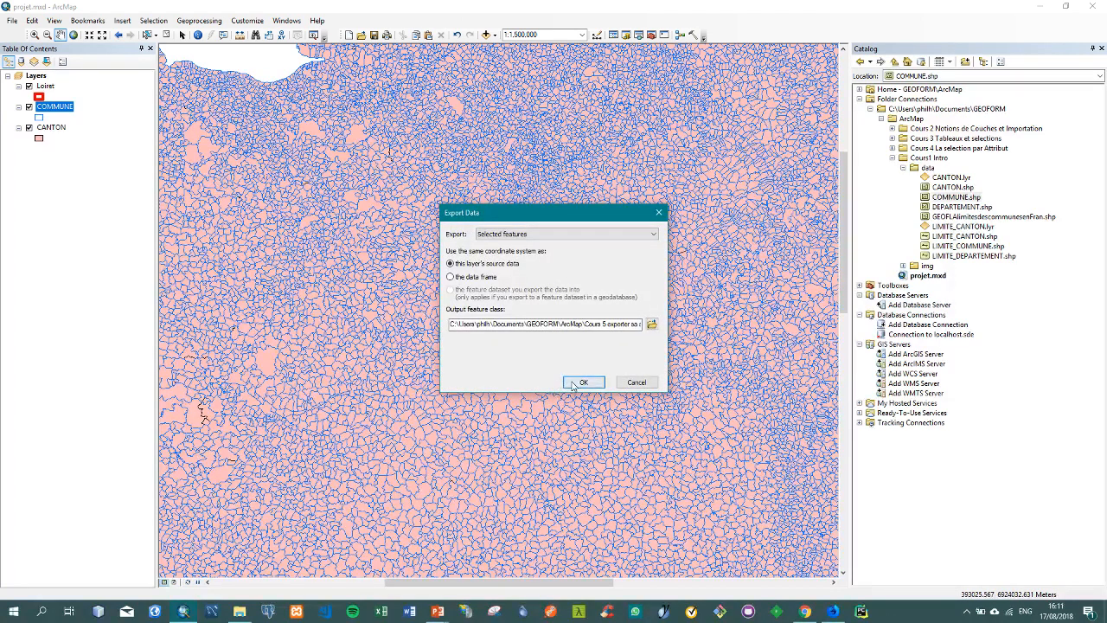
pyautogui.click(577, 381)
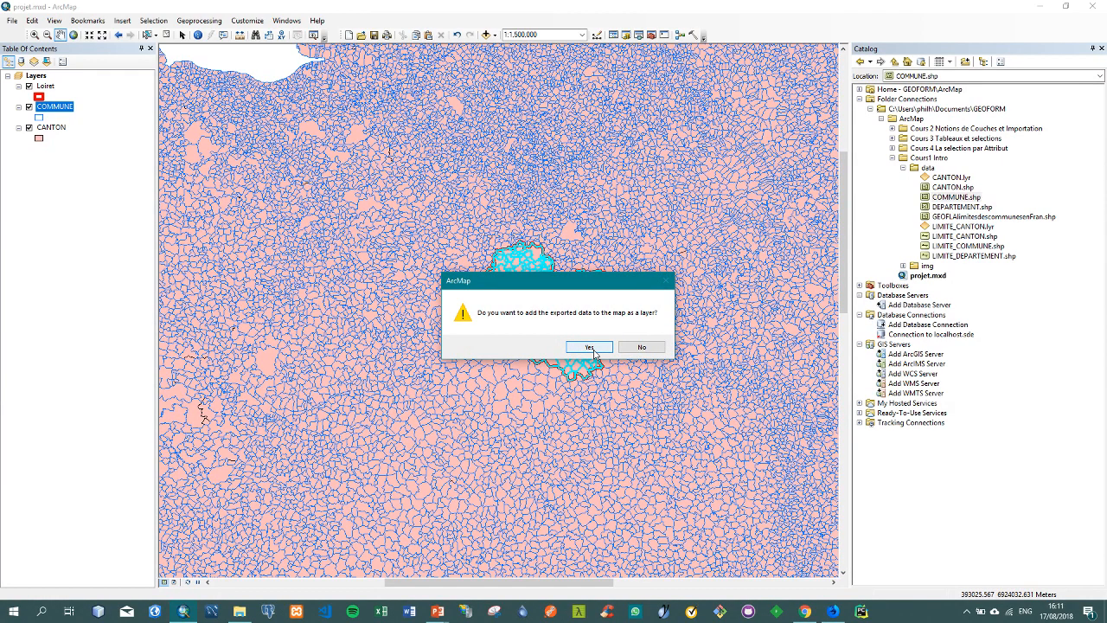
pyautogui.click(589, 347)
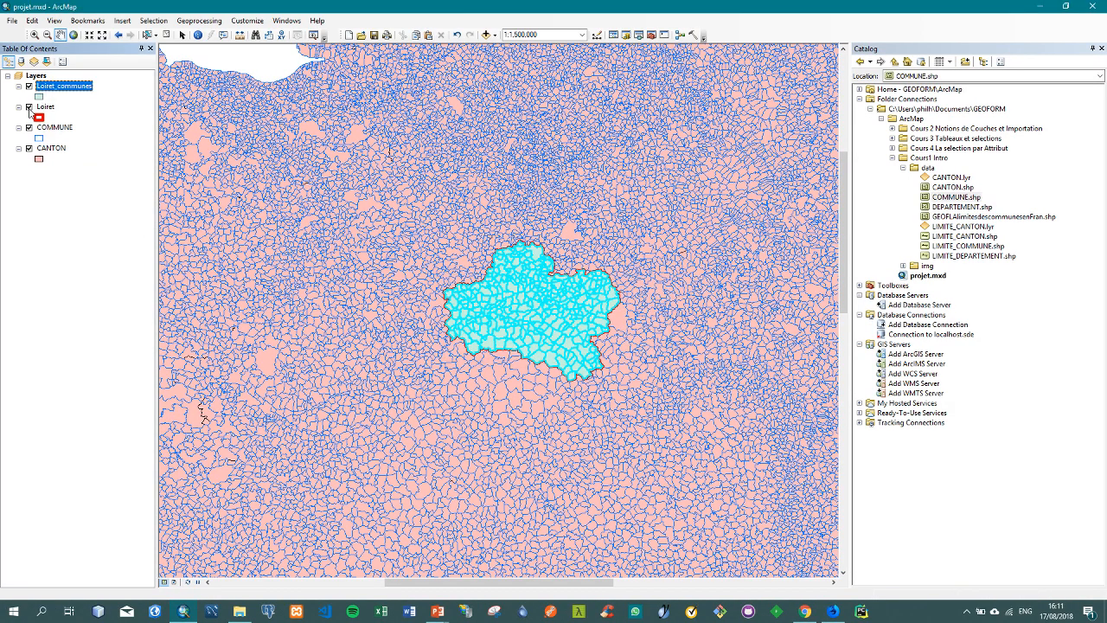
# Hide the Loiret, COMMUNE and CANTON layers so only Loiret_communes is displayed
pyautogui.click(29, 107)
pyautogui.click(29, 127)
pyautogui.click(30, 153)
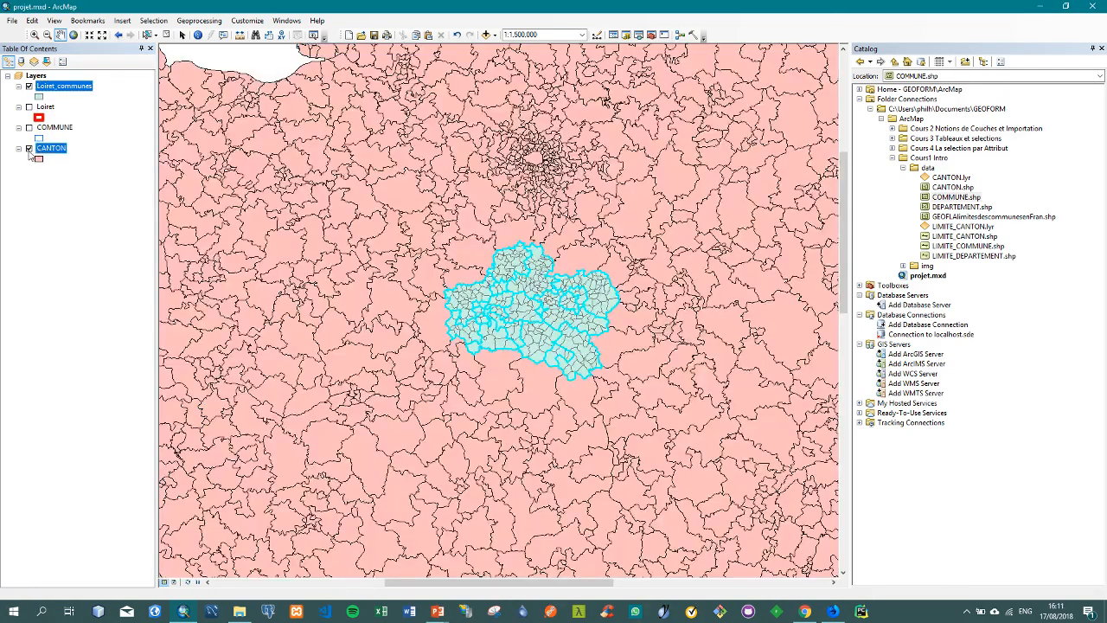
pyautogui.click(28, 148)
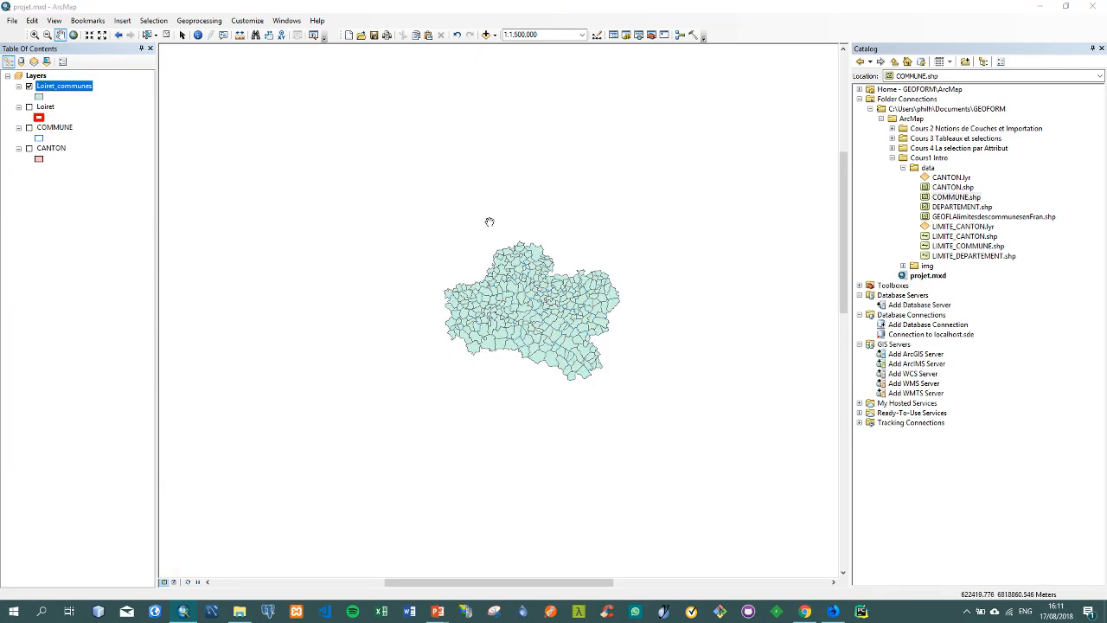
# Show the CANTON layer again and open the data export settings for it
pyautogui.rightClick(47, 127)
pyautogui.keyDown('ctrl'); pyautogui.click(32, 152); pyautogui.keyUp('ctrl')
pyautogui.click(29, 149)
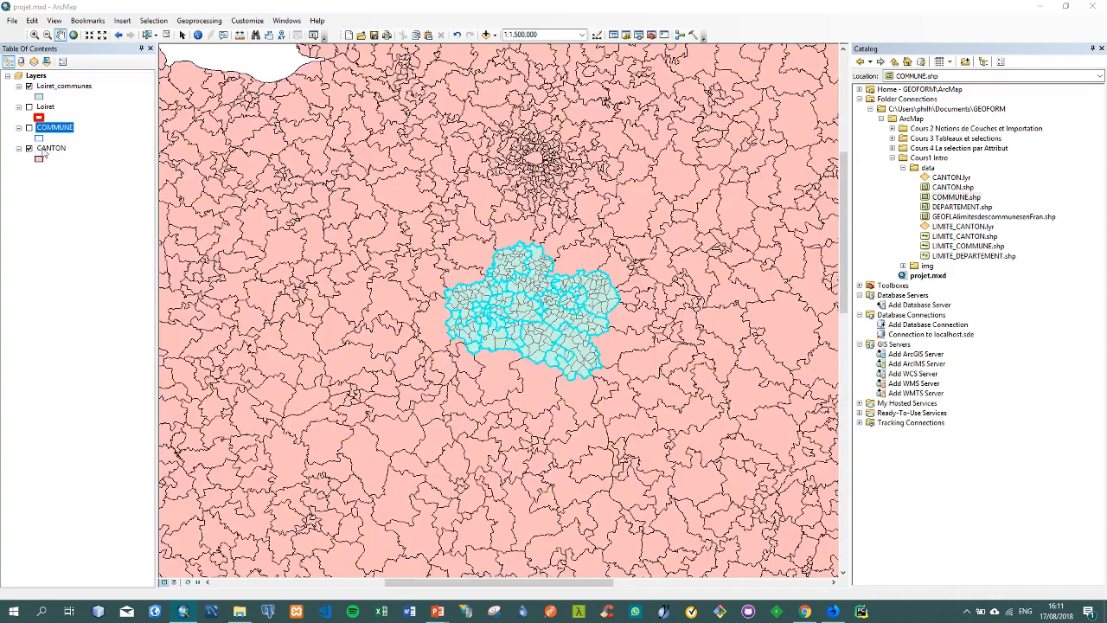
pyautogui.rightClick(48, 147)
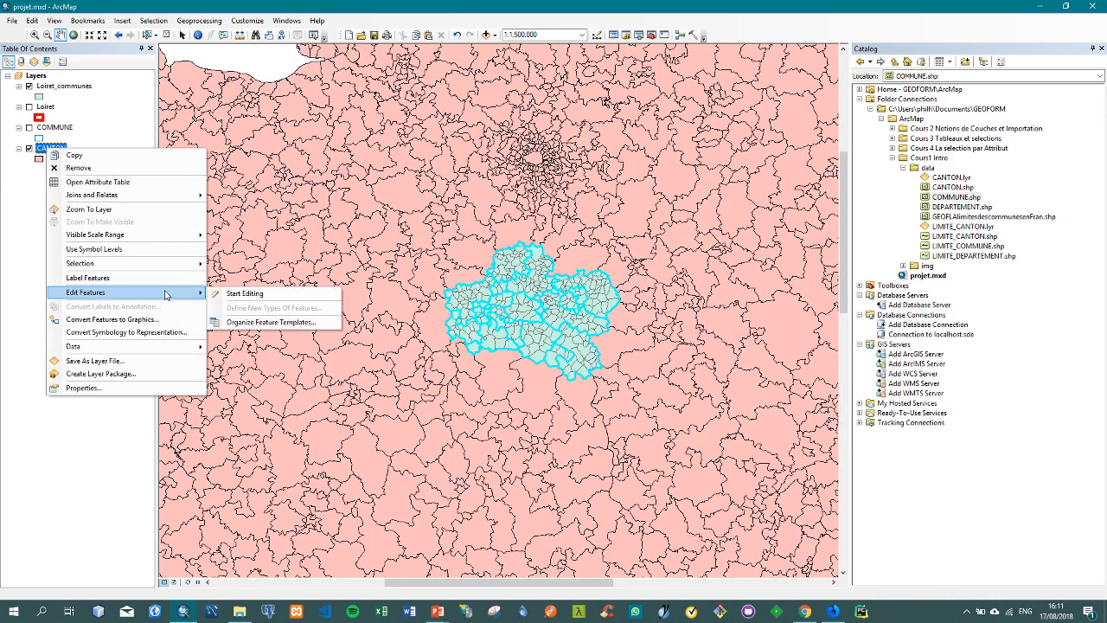
pyautogui.moveTo(173, 346)
pyautogui.click(247, 360)
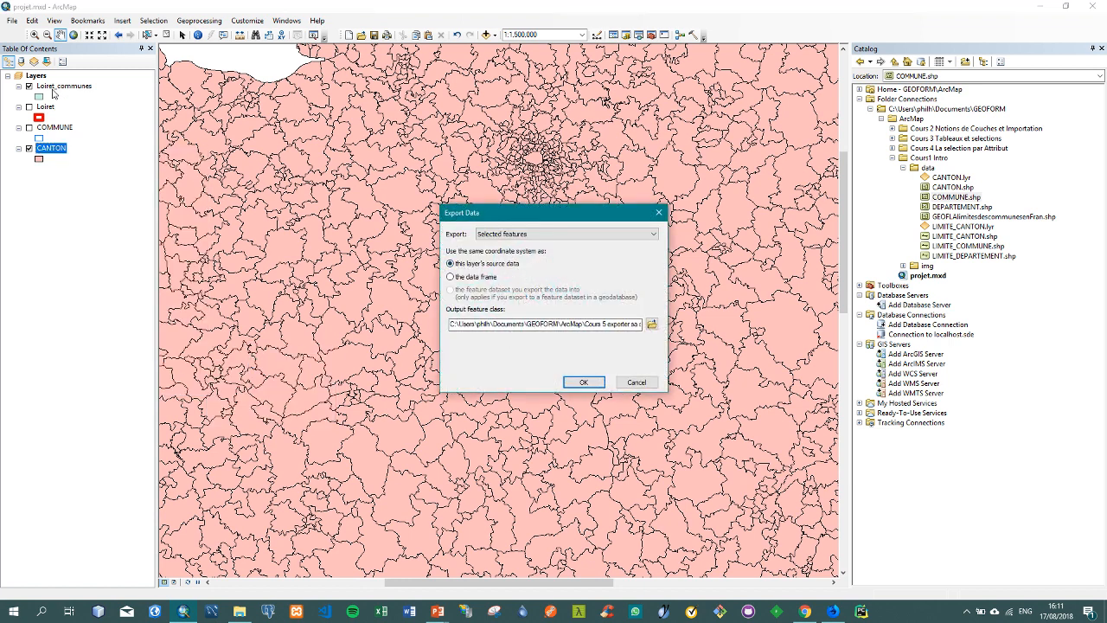
# Try the All features export option for CANTON, then restore Selected features
pyautogui.click(506, 237)
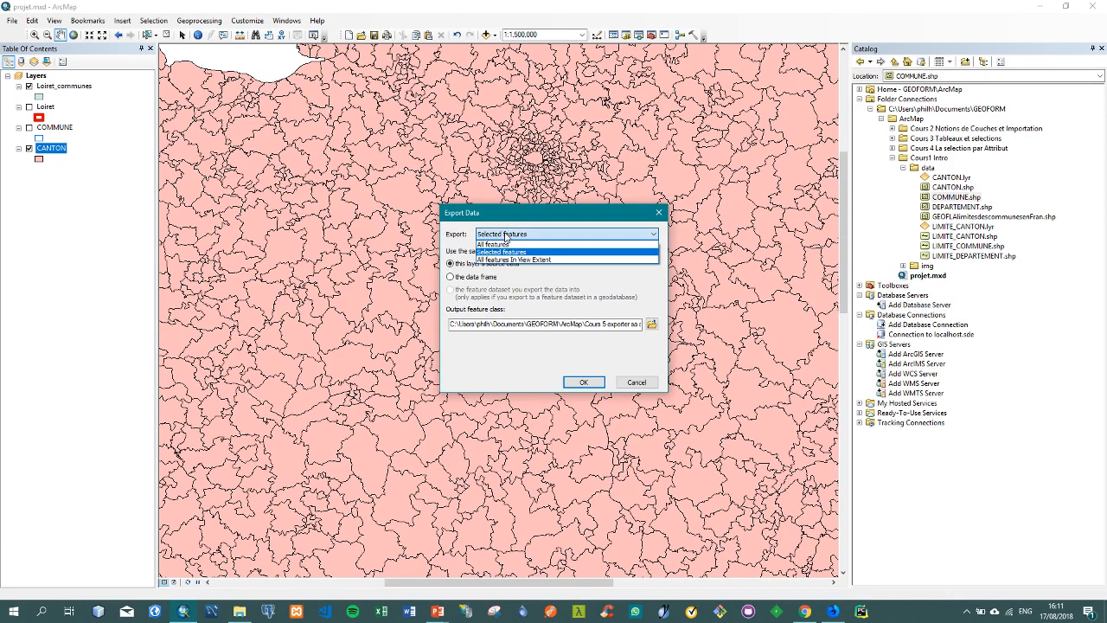
pyautogui.click(505, 246)
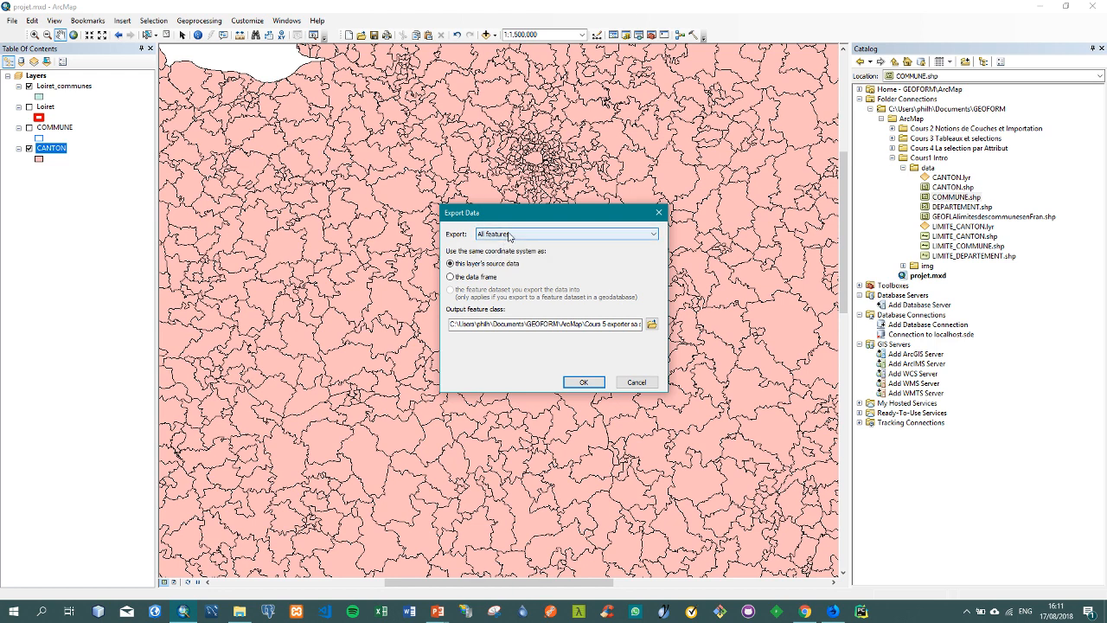
pyautogui.click(510, 234)
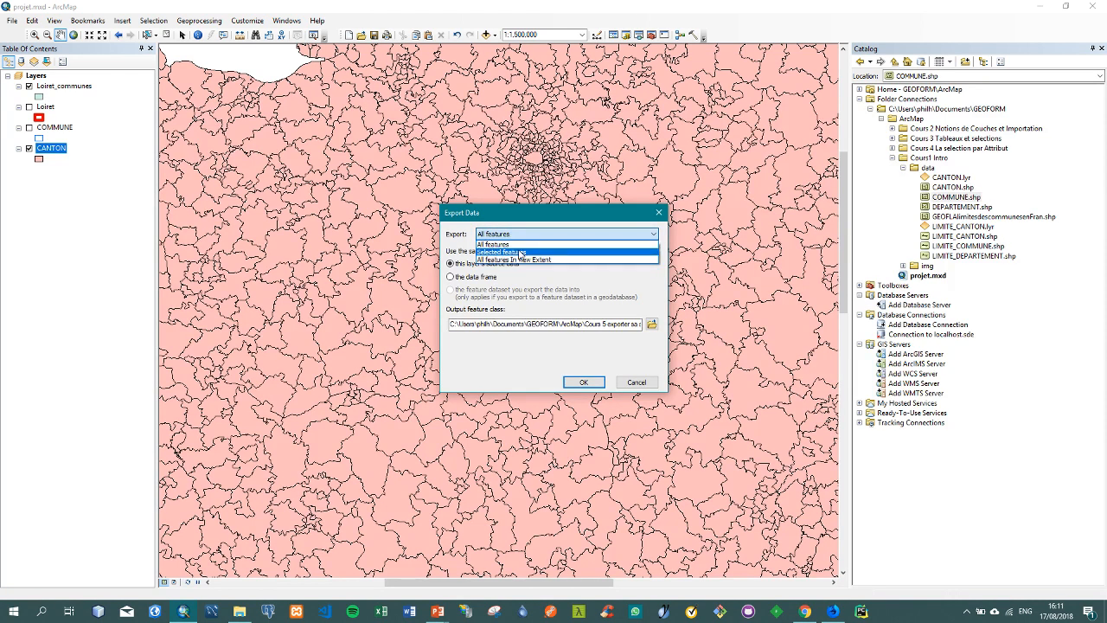
pyautogui.click(521, 253)
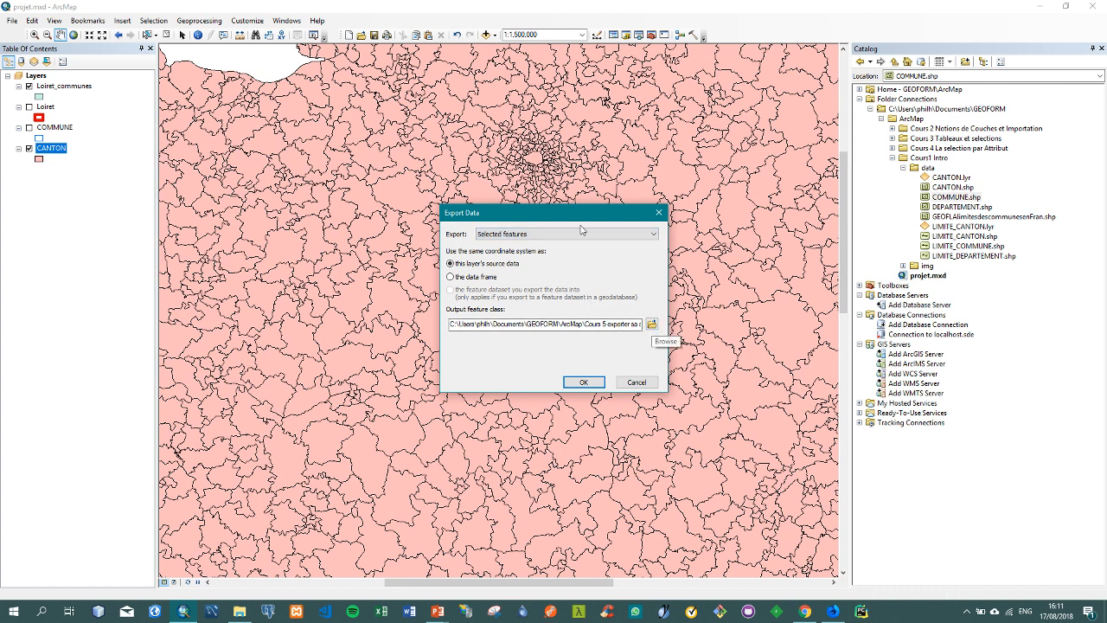
# Export the selected cantons to MapremiereGeodatabase.gdb as Canton_Loiret and add the exported data to the map
pyautogui.click(652, 326)
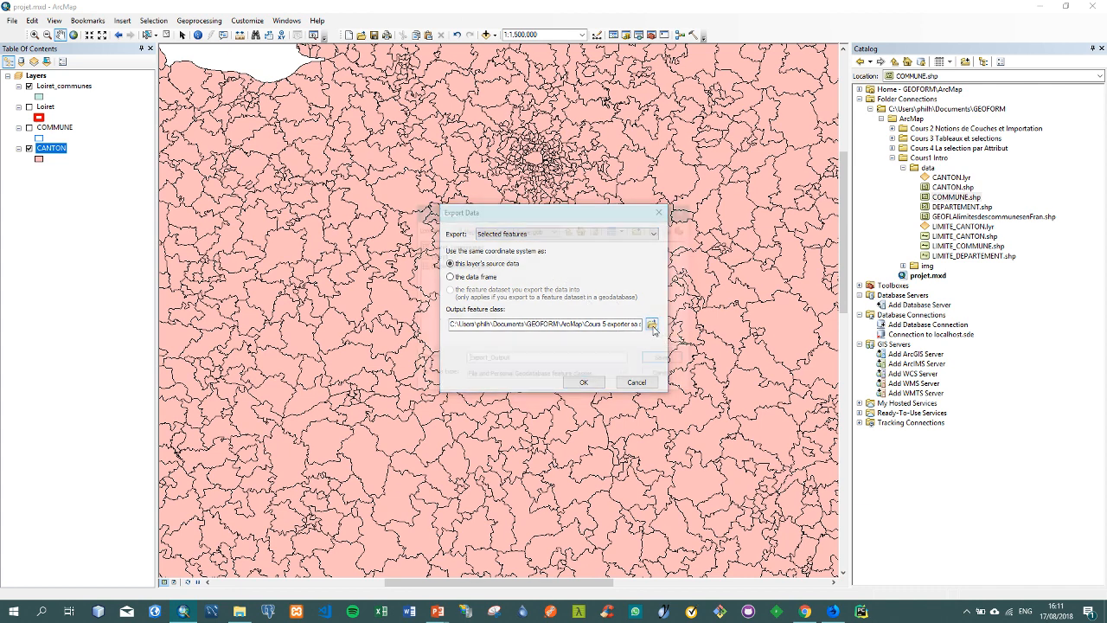
pyautogui.moveTo(522, 363); pyautogui.dragTo(421, 358)
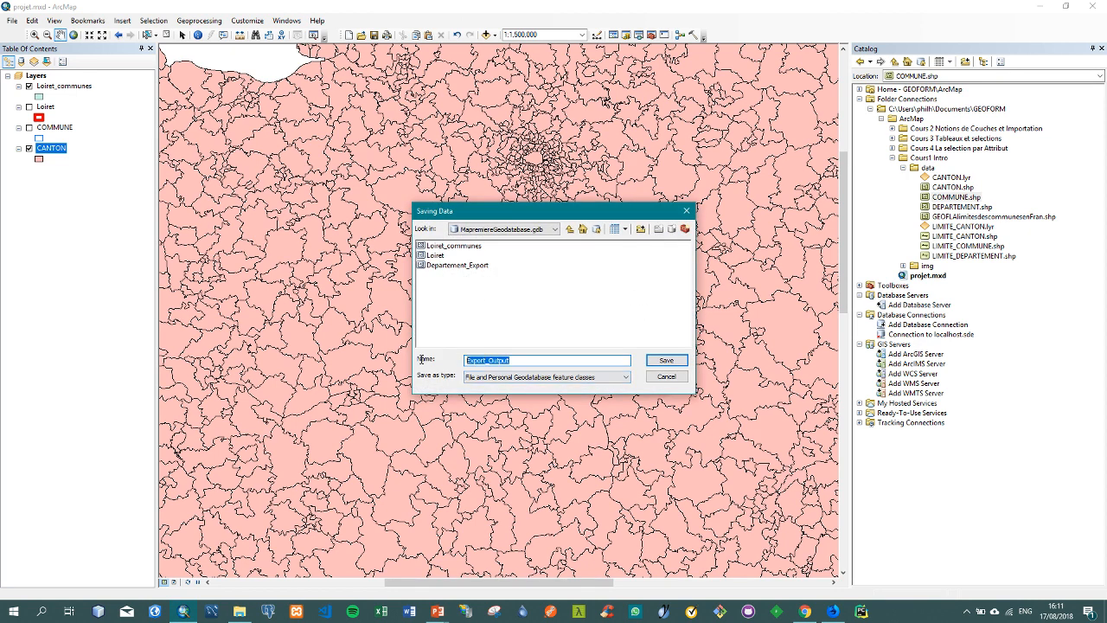
pyautogui.write('Canton_Loiret')
pyautogui.click(662, 360)
pyautogui.click(577, 382)
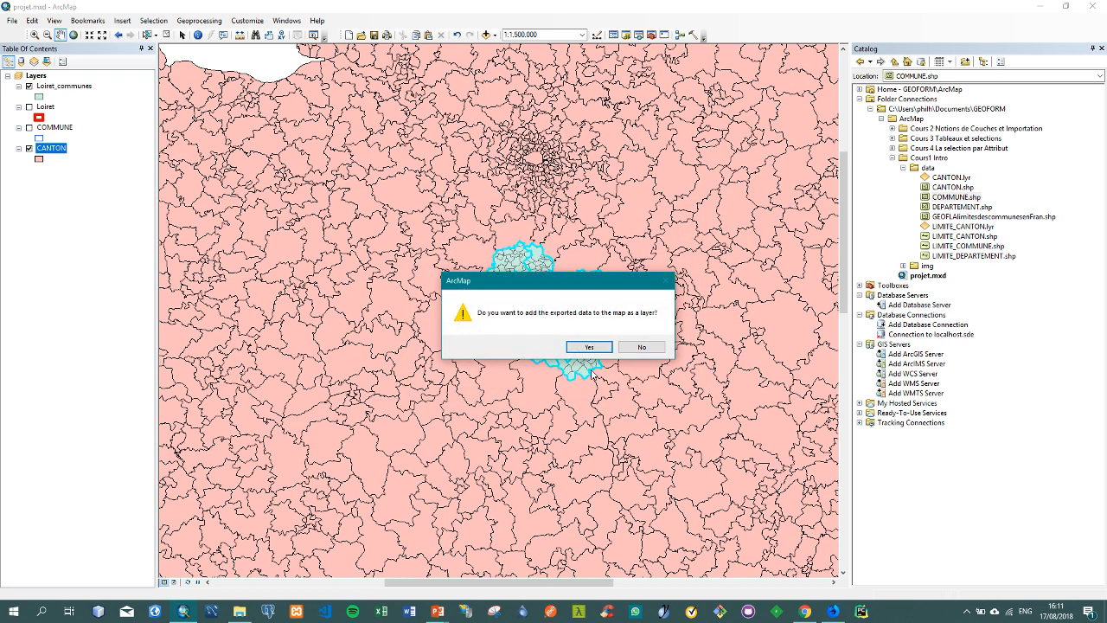
pyautogui.click(589, 346)
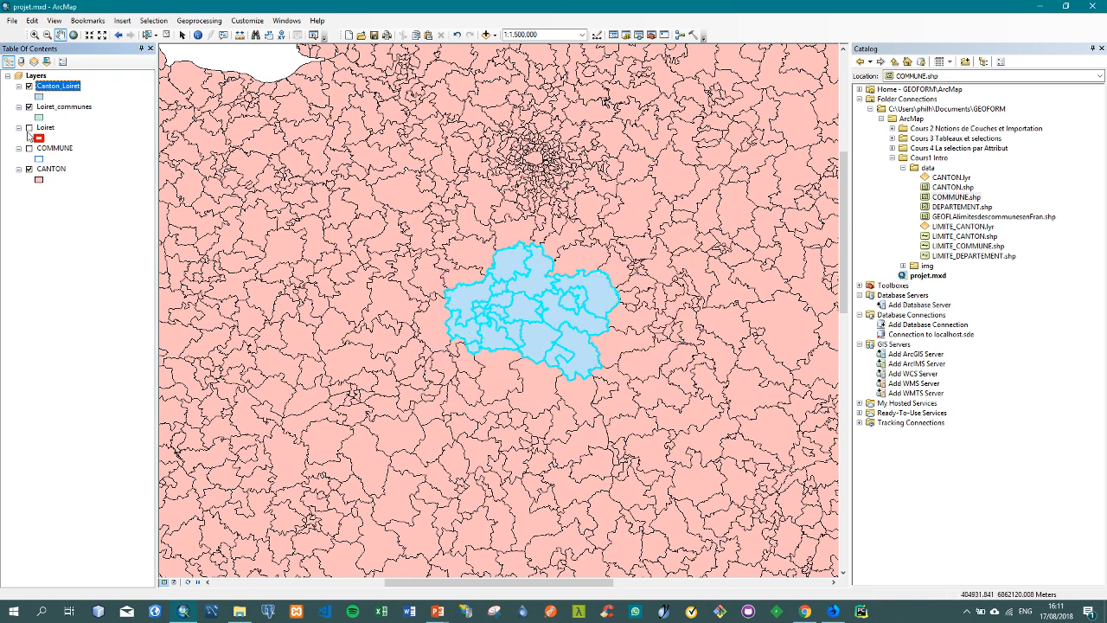
# Hide CANTON and toggle the two exported layers to compare cantons with communes, leaving only Loiret_communes displayed
pyautogui.click(29, 169)
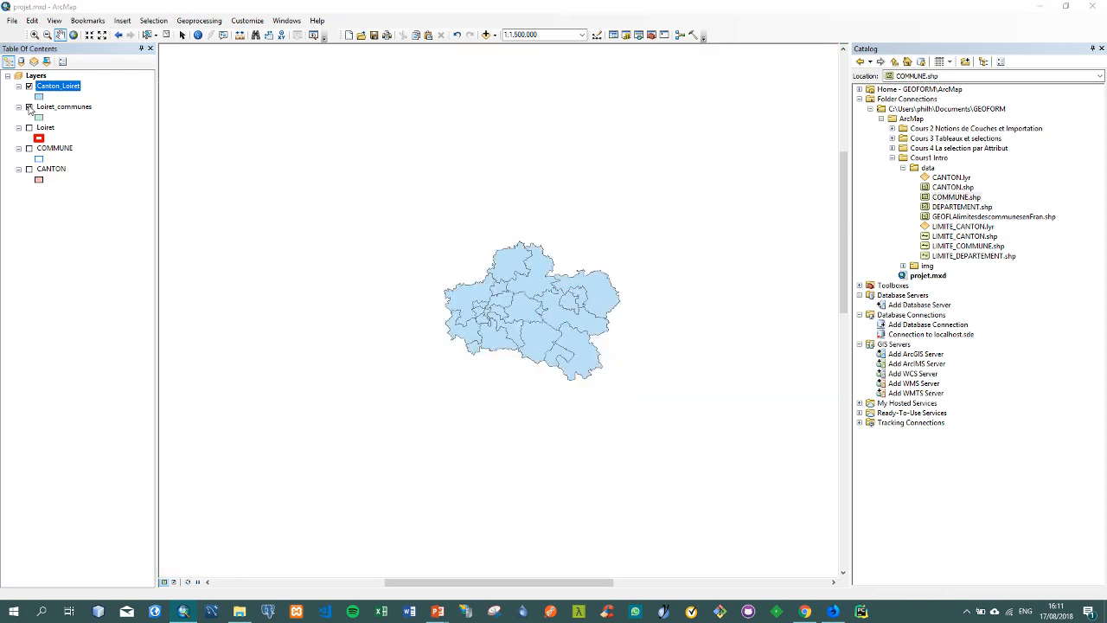
pyautogui.click(29, 85)
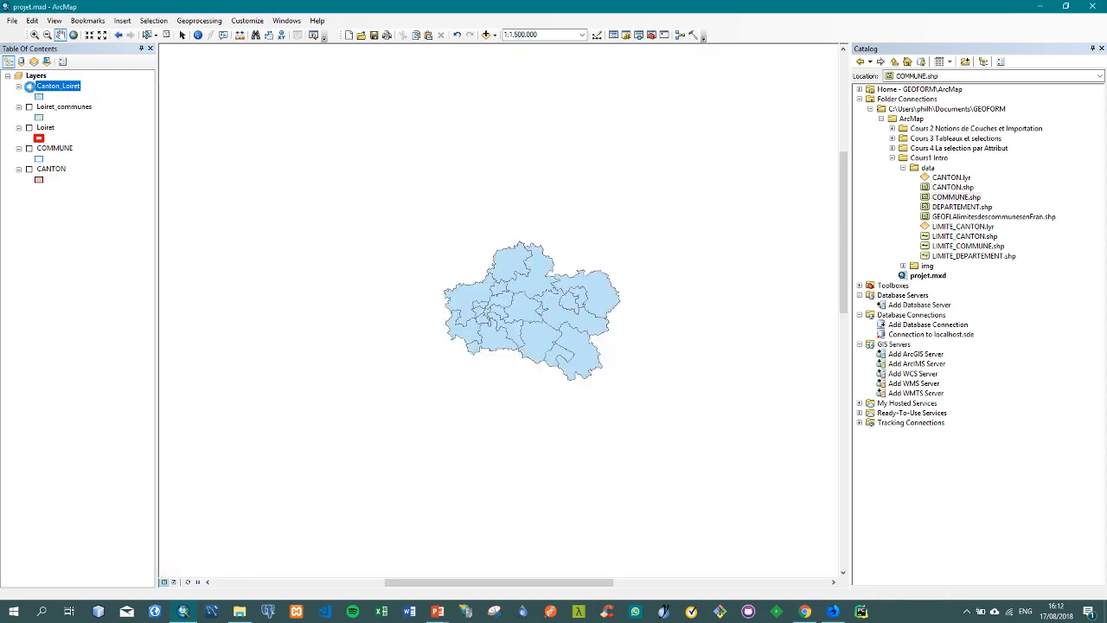
pyautogui.click(28, 107)
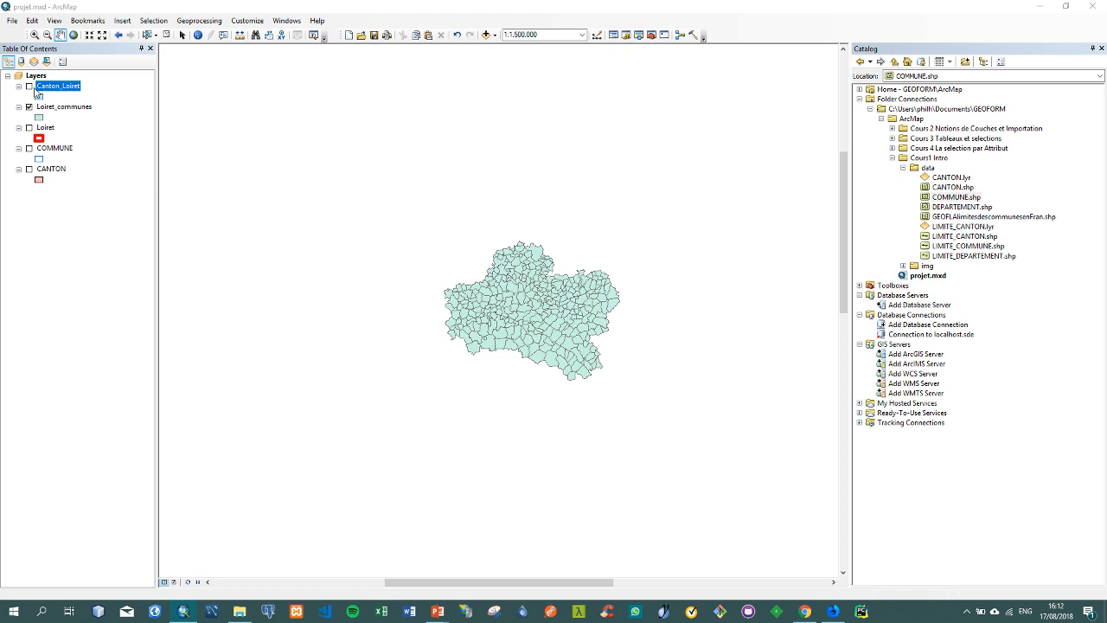
pyautogui.click(28, 85)
pyautogui.click(29, 85)
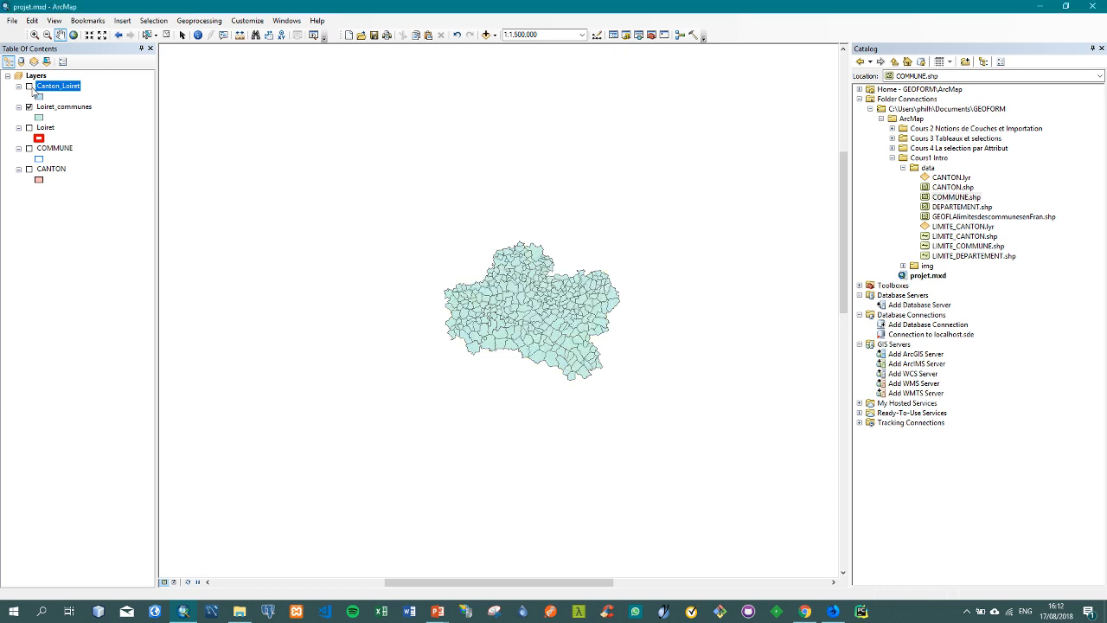
pyautogui.click(28, 86)
pyautogui.click(29, 85)
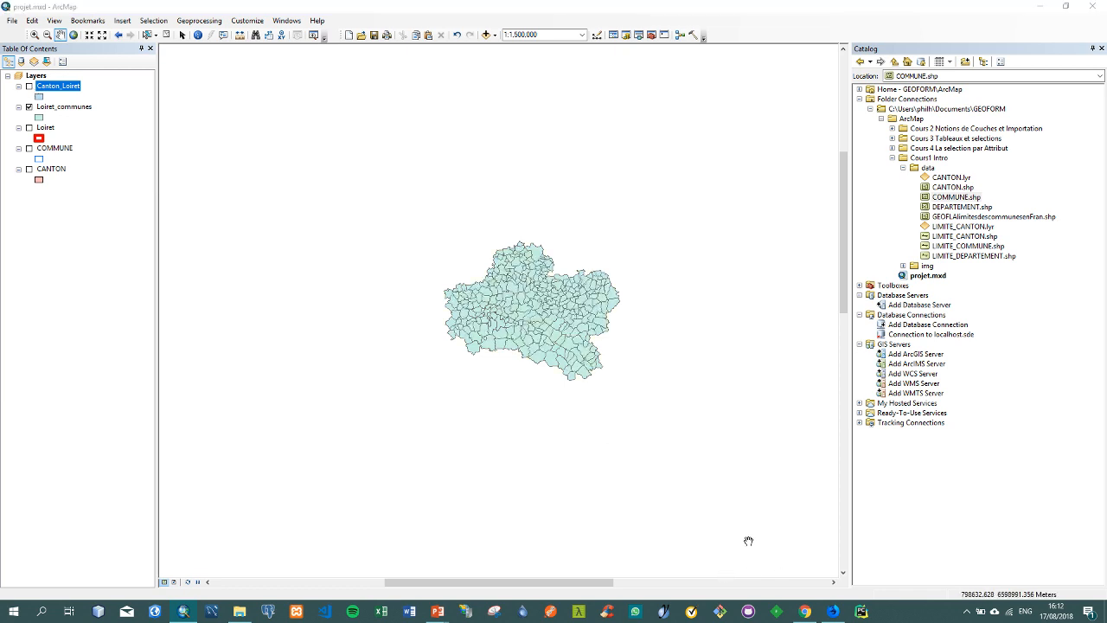
pyautogui.click(968, 610)
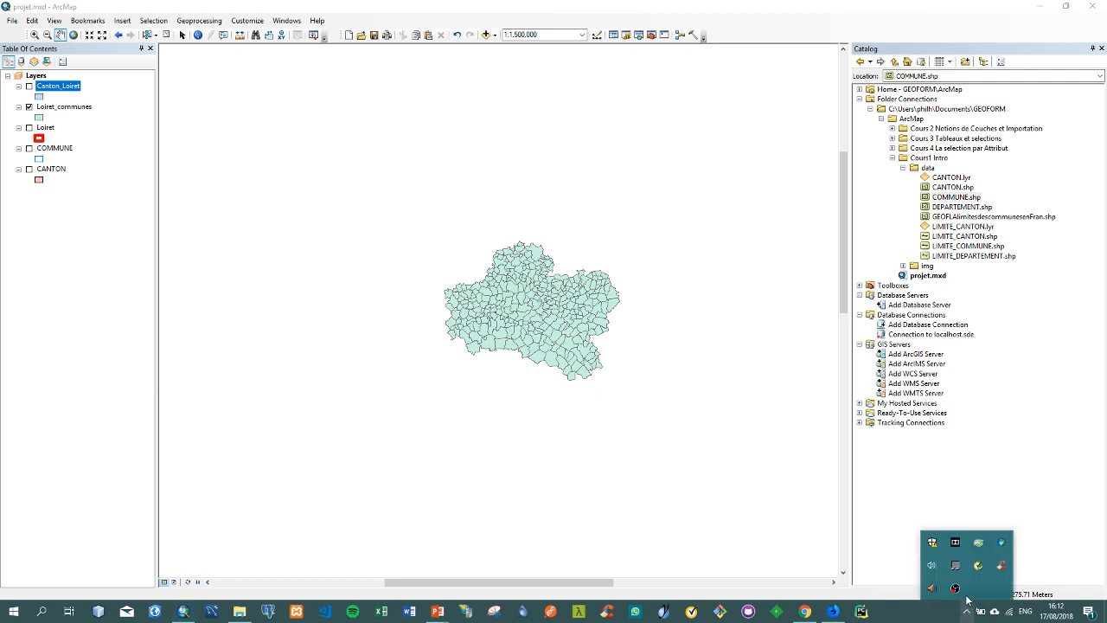
pyautogui.rightClick(961, 591)
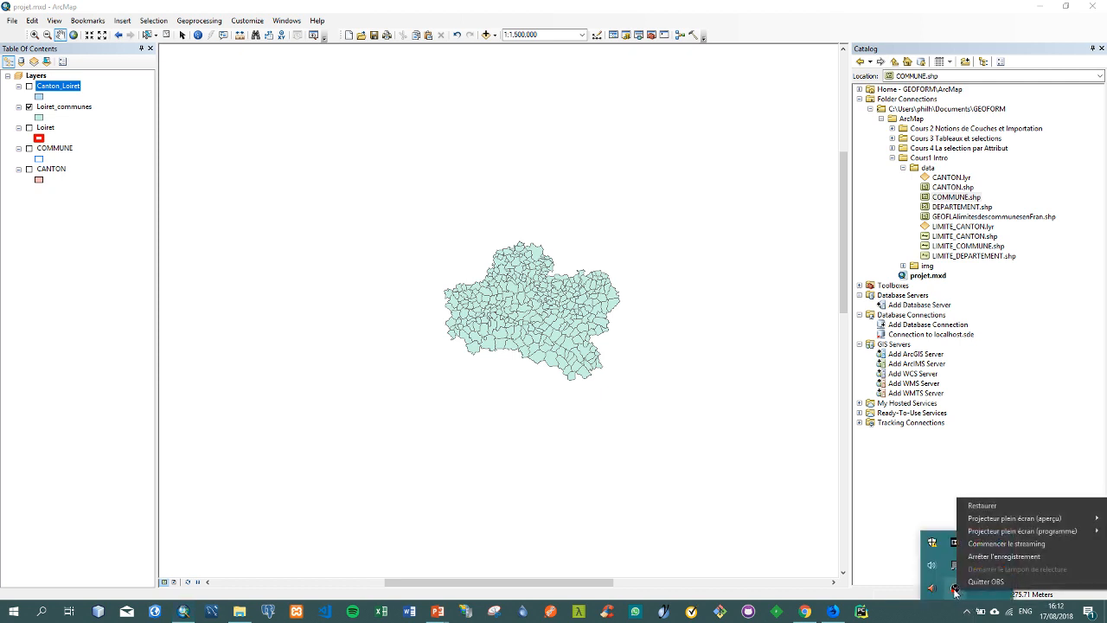